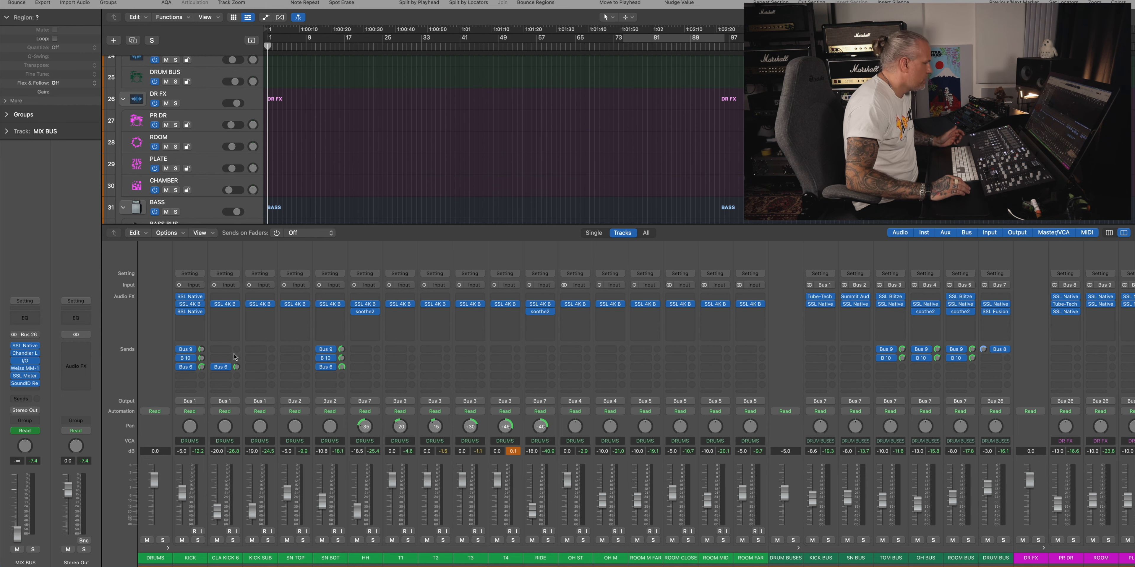
- Look over the drum channels and drum buses, and inspect the SSL Native Bus Compressor 2 on the PR DR channel
{"action": "scroll", "coordinate": [631, 330], "scroll_direction": "right", "scroll_amount": 3}
{"action": "scroll", "coordinate": [321, 342], "scroll_direction": "left", "scroll_amount": 2}
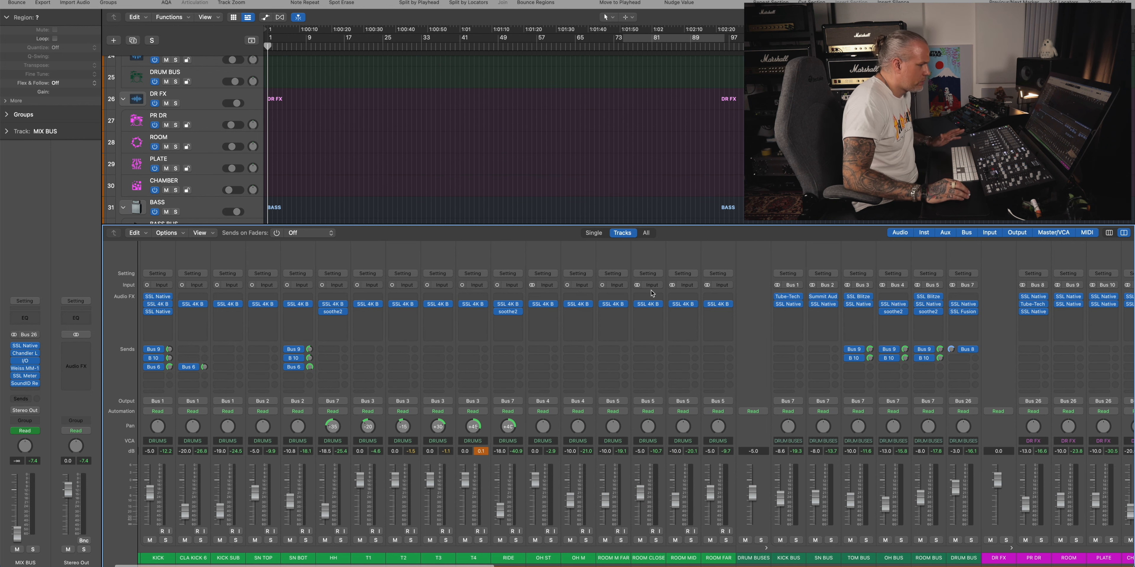
{"action": "scroll", "coordinate": [651, 293], "scroll_direction": "right", "scroll_amount": 7}
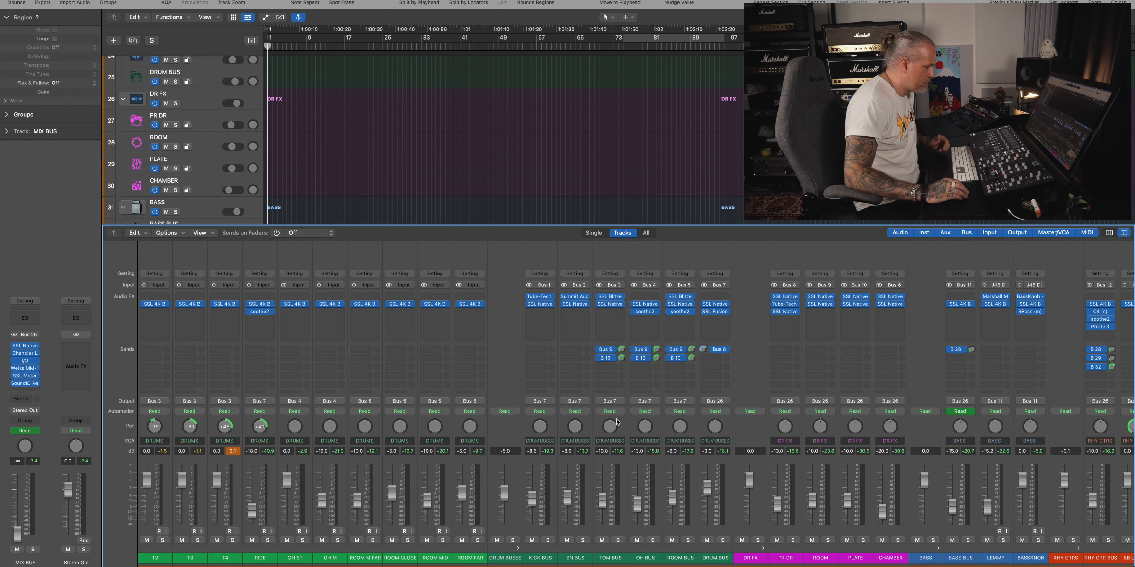
{"action": "scroll", "coordinate": [622, 419], "scroll_direction": "left", "scroll_amount": 3}
{"action": "scroll", "coordinate": [623, 420], "scroll_direction": "left", "scroll_amount": 1}
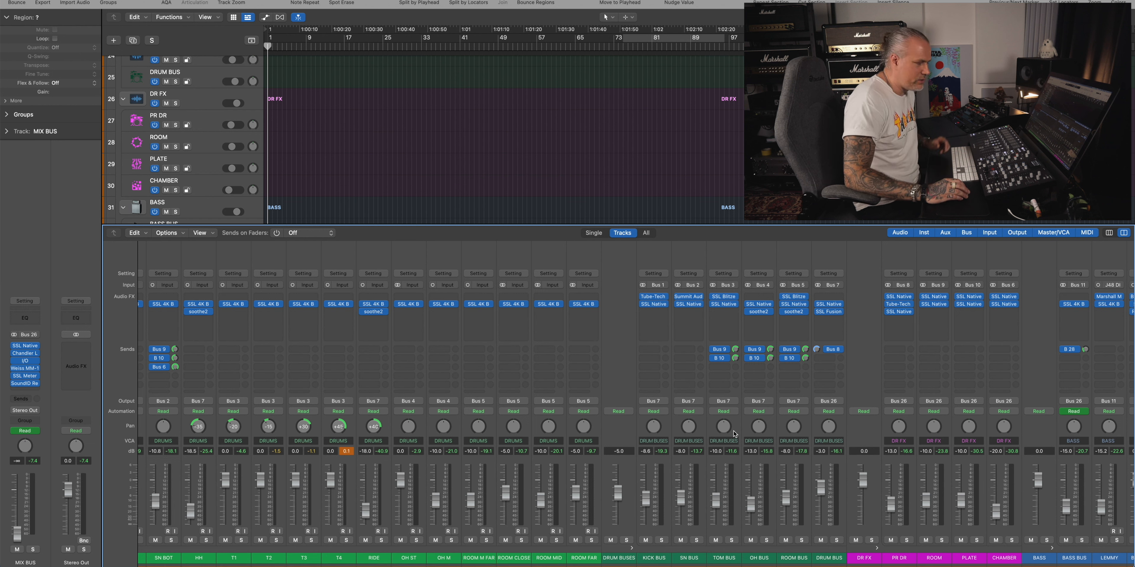
{"action": "scroll", "coordinate": [733, 431], "scroll_direction": "right", "scroll_amount": 2}
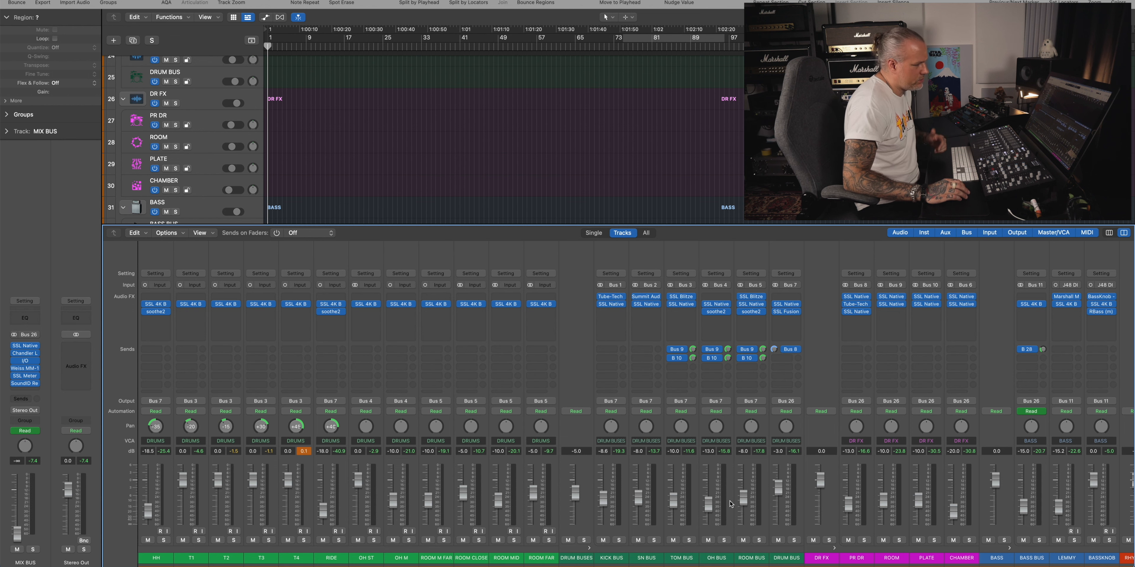
{"action": "scroll", "coordinate": [731, 500], "scroll_direction": "right", "scroll_amount": 4}
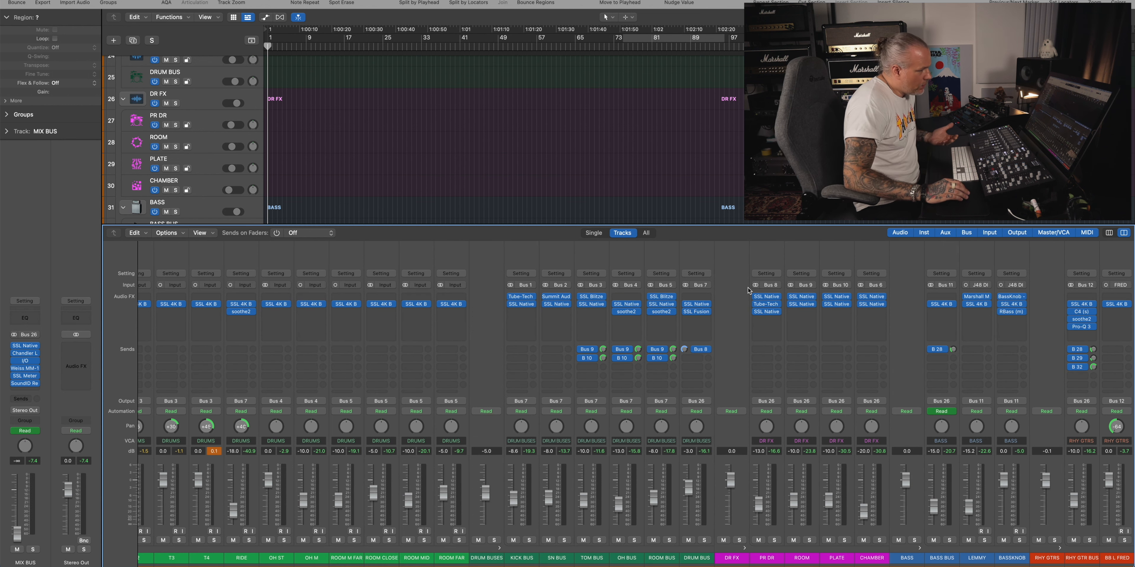
{"action": "left_click", "coordinate": [767, 296]}
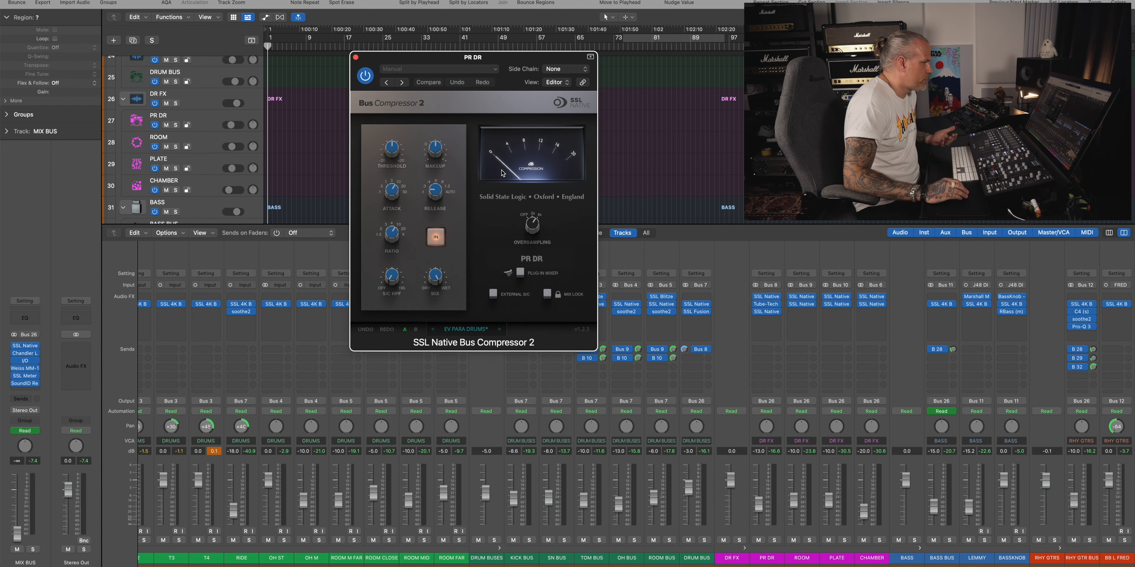
{"action": "left_click", "coordinate": [356, 58]}
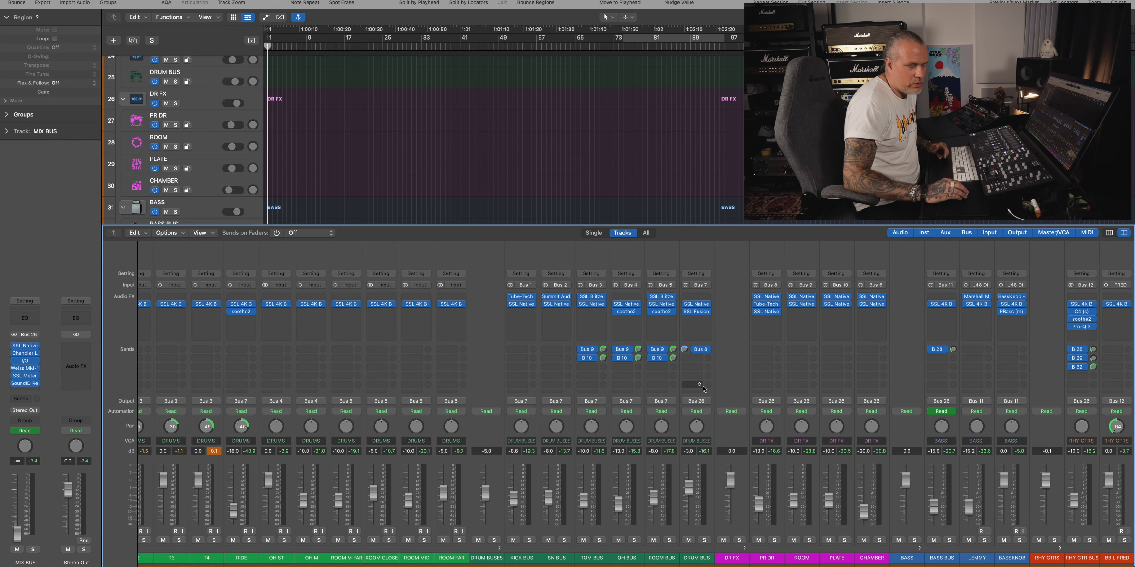
- Inspect the SSL Native FlexVerb settings on the drum ROOM, PLATE and CHAMBER effect channels one after another
{"action": "scroll", "coordinate": [714, 471], "scroll_direction": "right", "scroll_amount": 3}
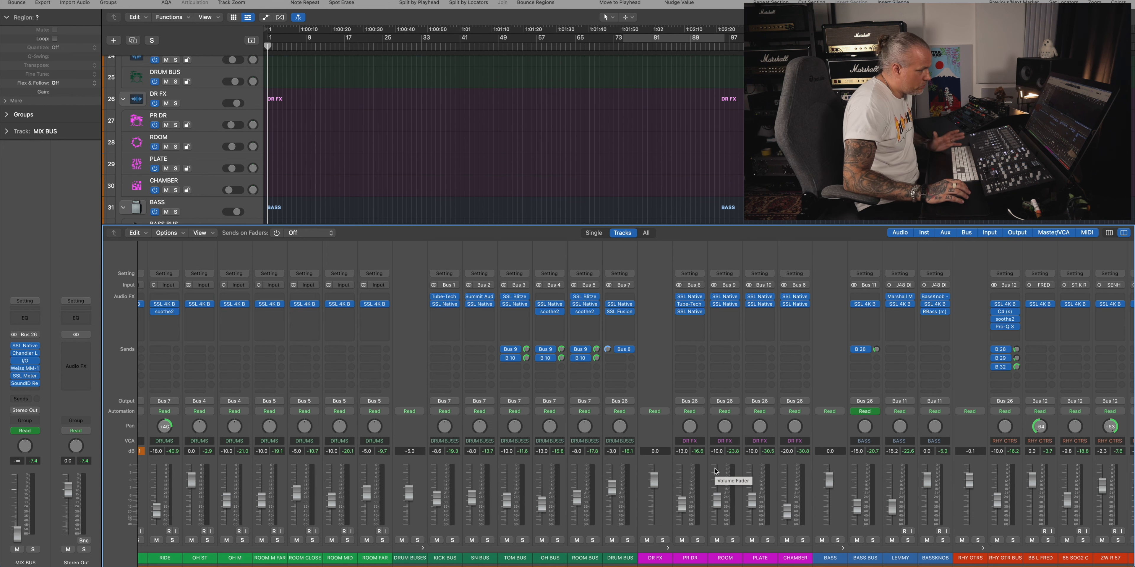
{"action": "left_click", "coordinate": [724, 298]}
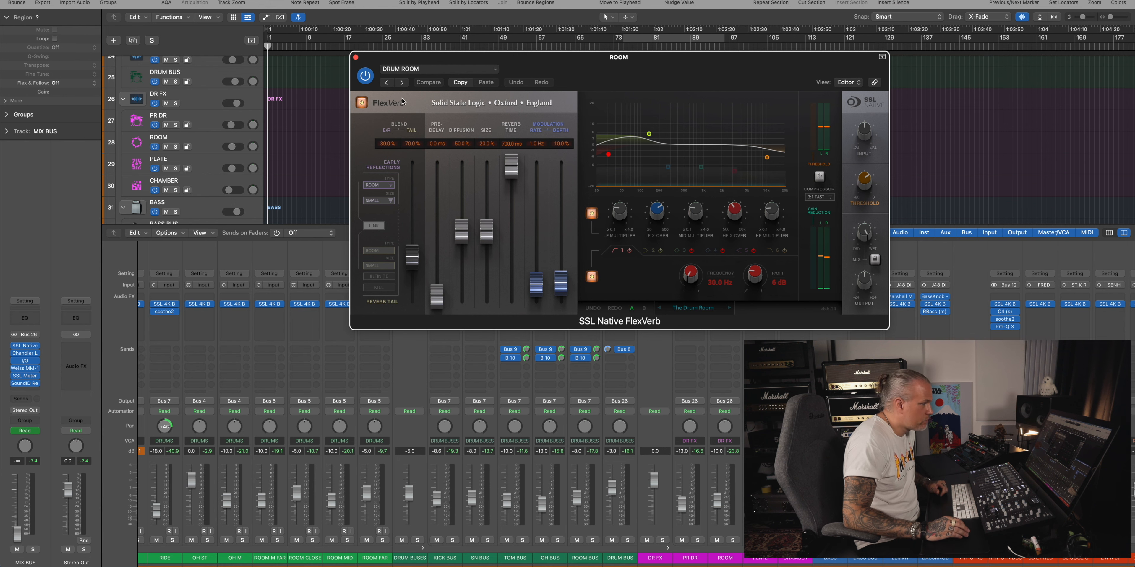
{"action": "left_click", "coordinate": [355, 58]}
{"action": "left_click", "coordinate": [759, 298]}
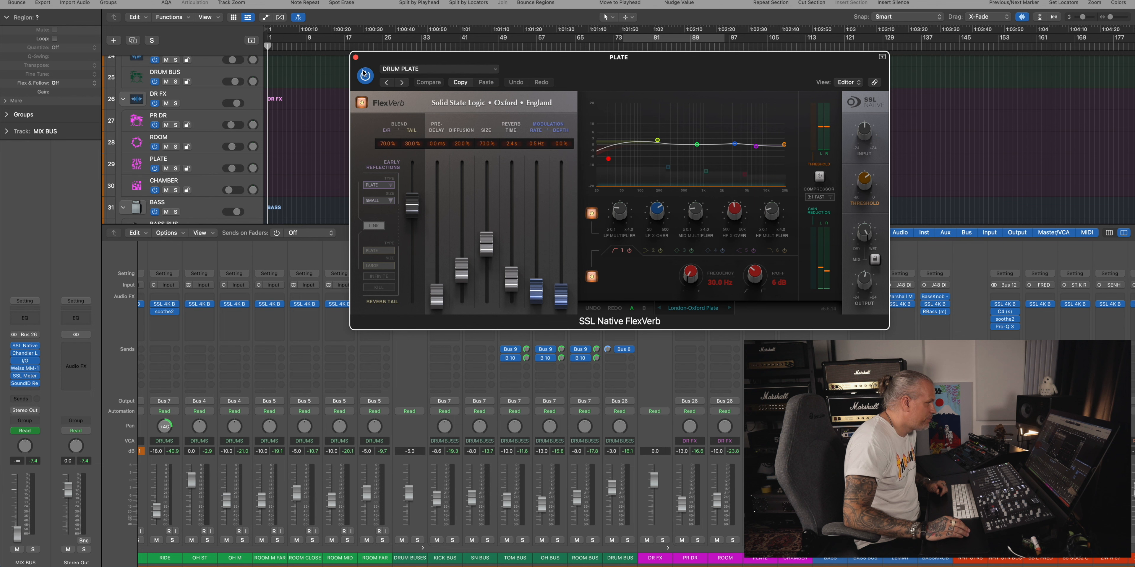
{"action": "left_click", "coordinate": [356, 57]}
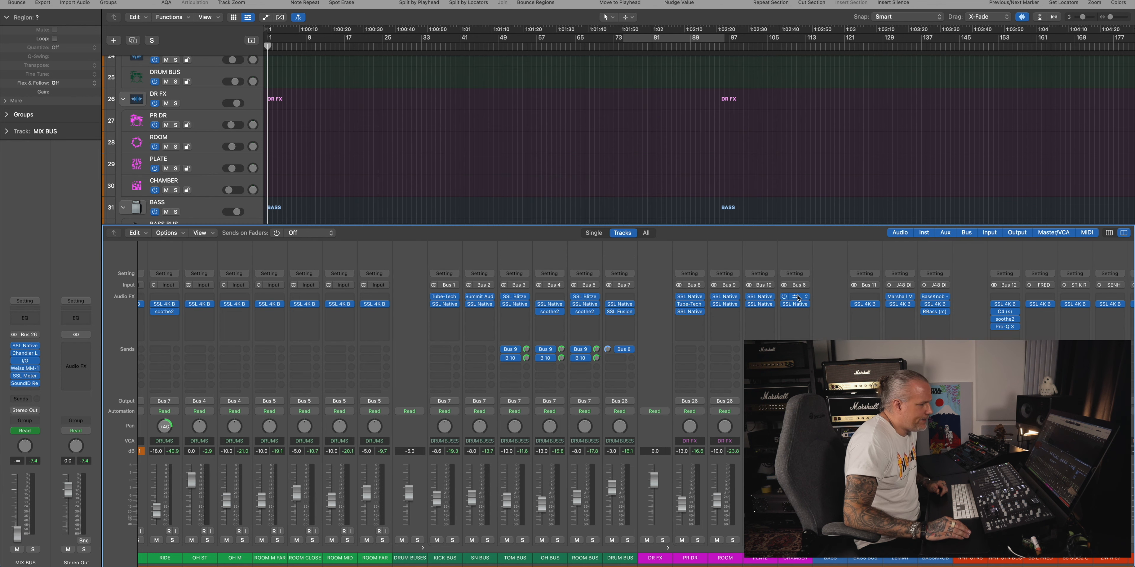
{"action": "left_click", "coordinate": [794, 304]}
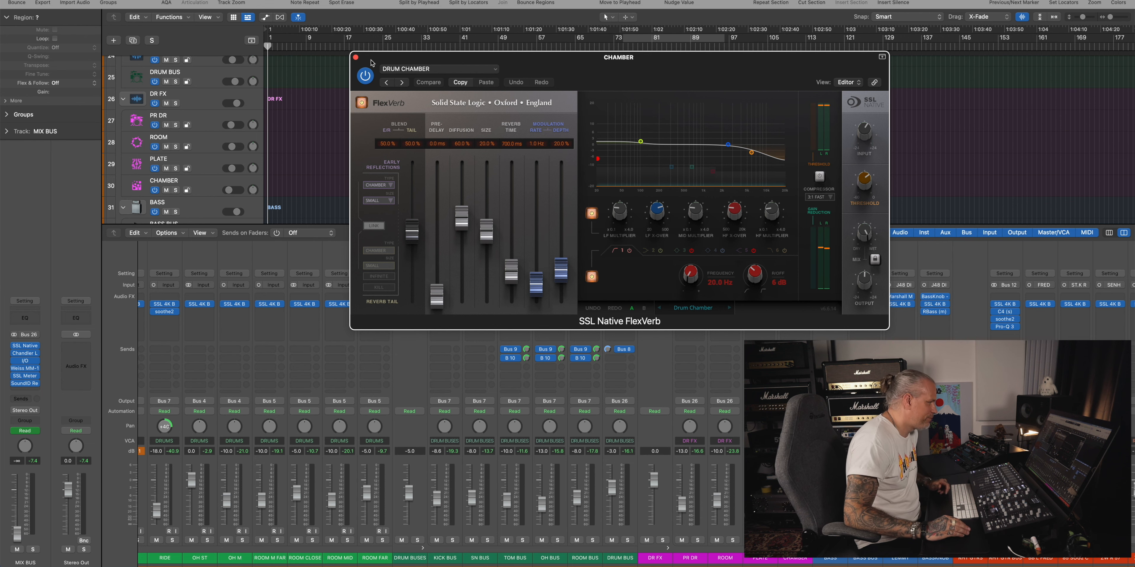
{"action": "left_click", "coordinate": [356, 57]}
- Examine the inserts, sends and bus routing of the bass, rhythm guitar, lead guitar, main vocal and backing vocal channels
{"action": "scroll", "coordinate": [613, 427], "scroll_direction": "right", "scroll_amount": 5}
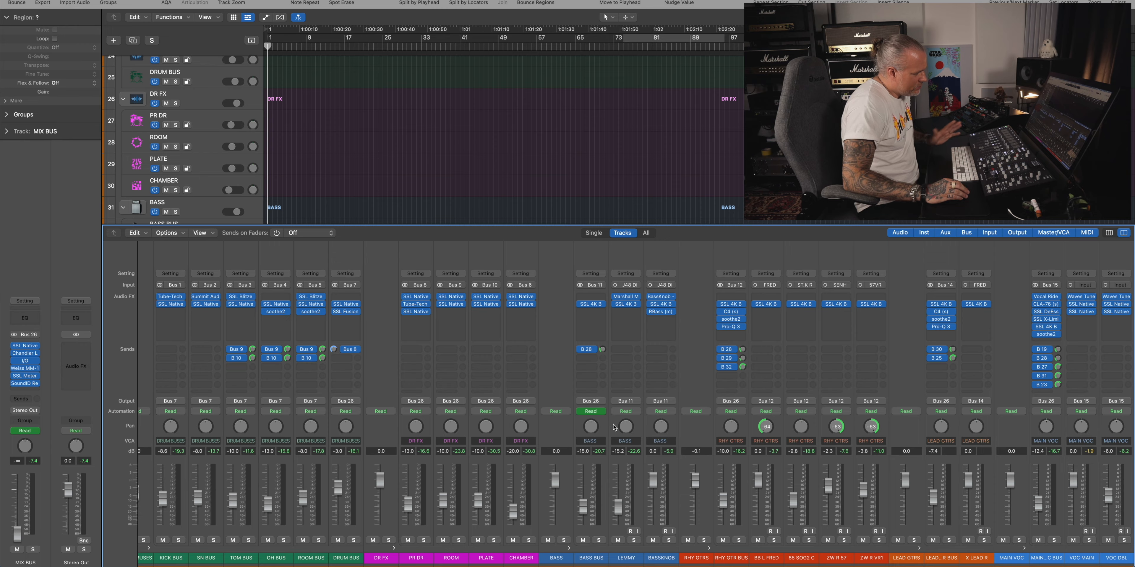
{"action": "scroll", "coordinate": [613, 427], "scroll_direction": "right", "scroll_amount": 2}
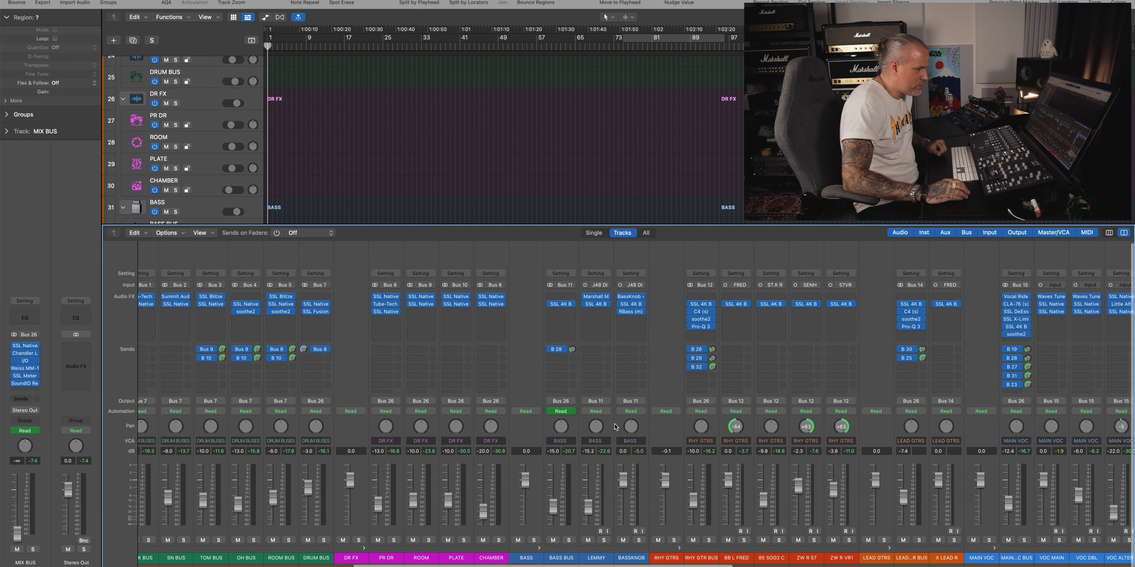
{"action": "scroll", "coordinate": [614, 427], "scroll_direction": "right", "scroll_amount": 4}
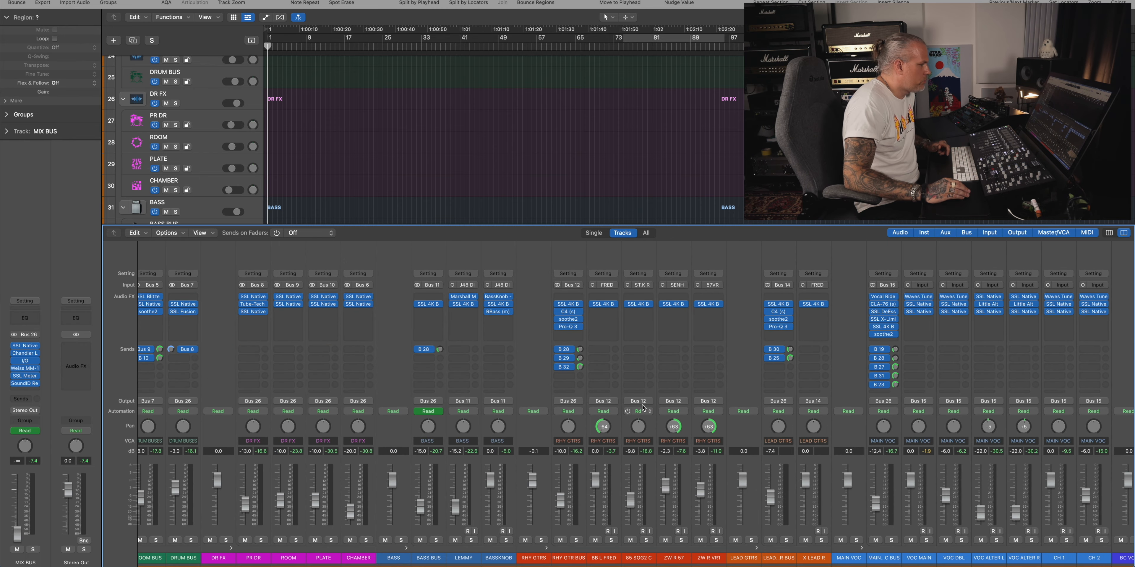
{"action": "scroll", "coordinate": [715, 515], "scroll_direction": "right", "scroll_amount": 4}
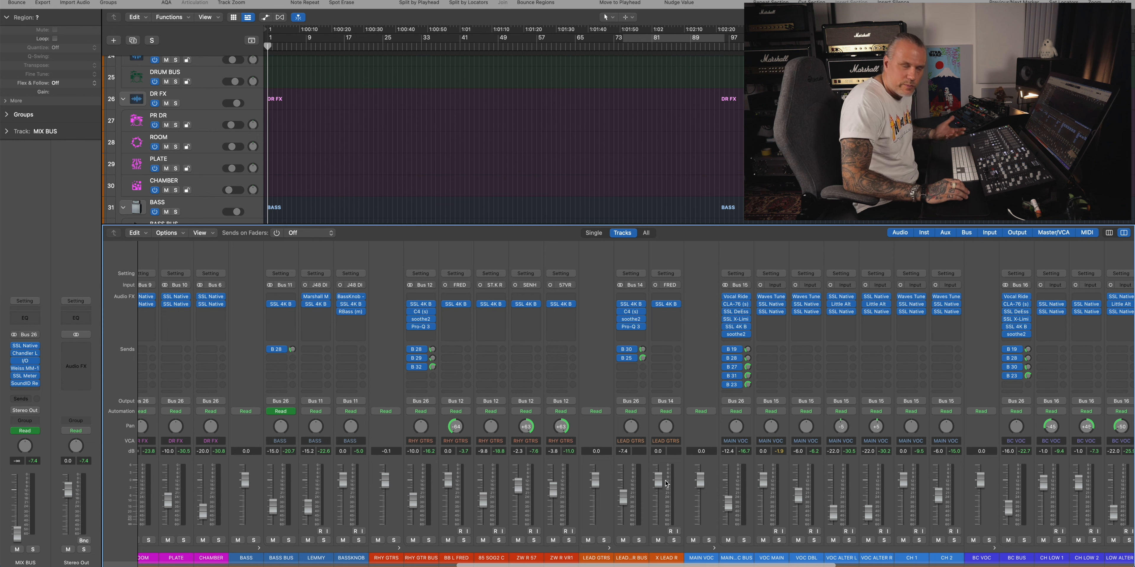
{"action": "scroll", "coordinate": [628, 352], "scroll_direction": "right", "scroll_amount": 5}
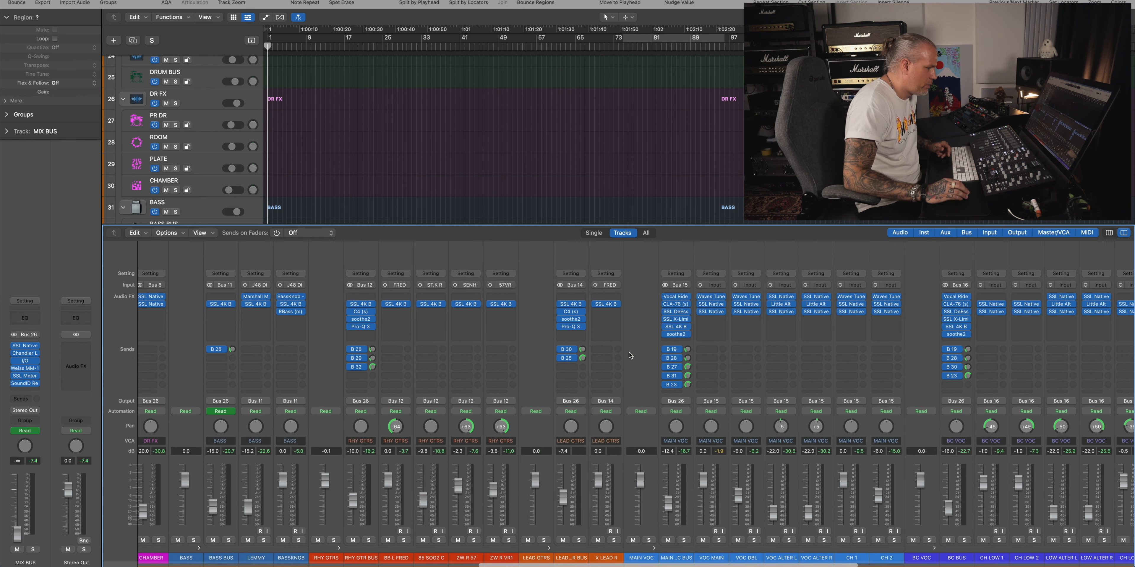
{"action": "scroll", "coordinate": [629, 353], "scroll_direction": "right", "scroll_amount": 3}
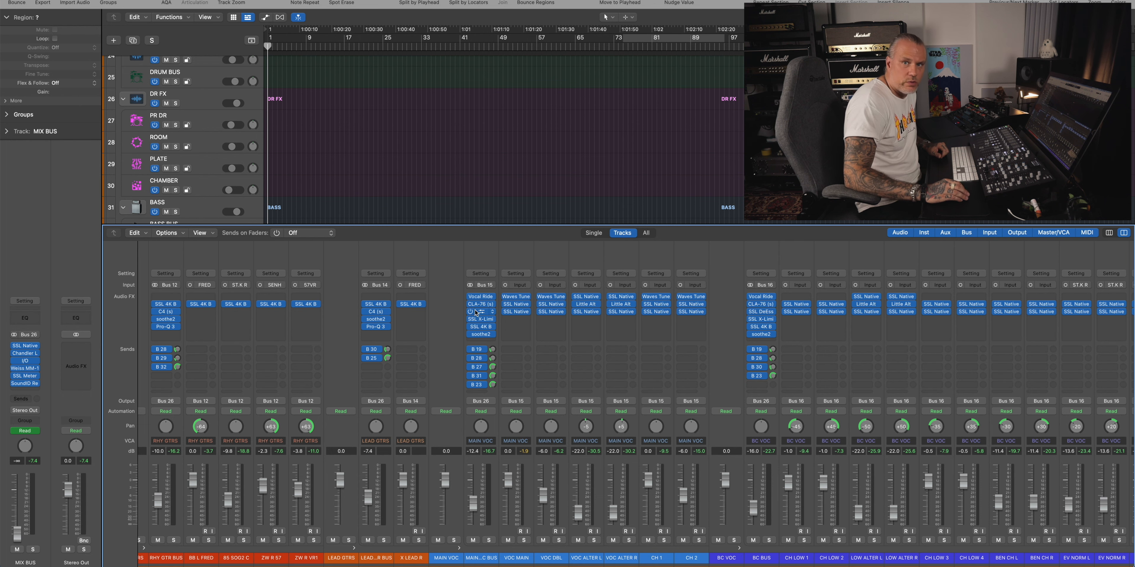
{"action": "scroll", "coordinate": [895, 460], "scroll_direction": "right", "scroll_amount": 5}
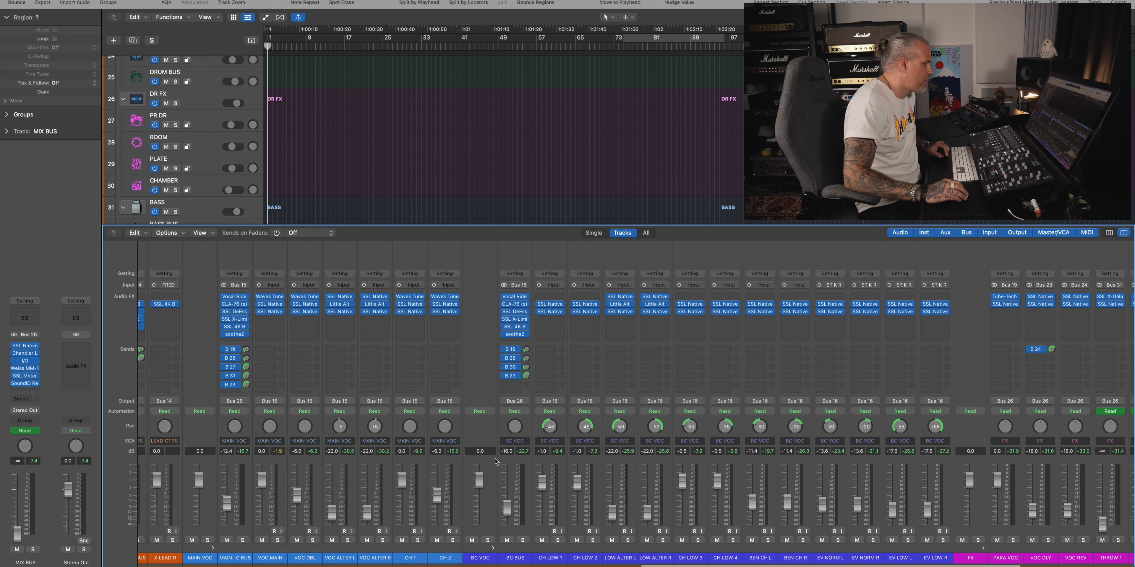
{"action": "scroll", "coordinate": [353, 461], "scroll_direction": "left", "scroll_amount": 10}
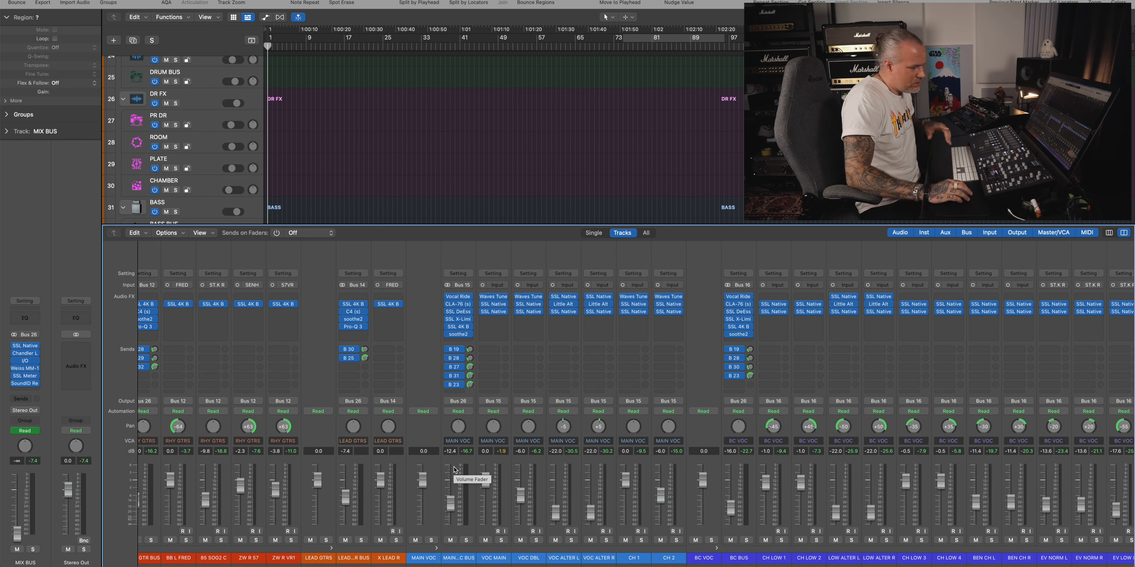
{"action": "scroll", "coordinate": [469, 471], "scroll_direction": "left", "scroll_amount": 5}
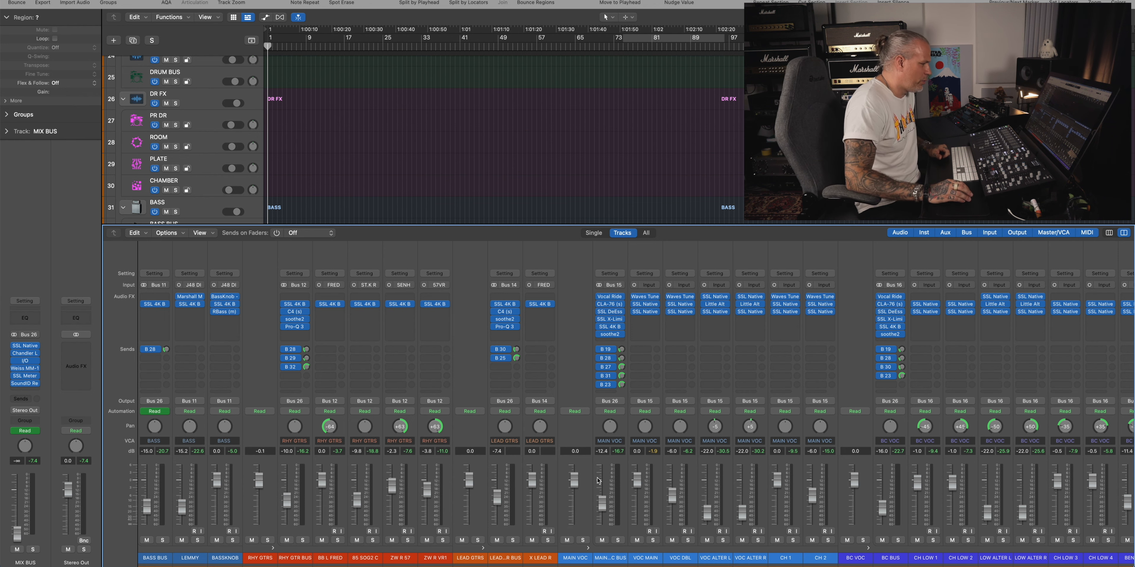
{"action": "scroll", "coordinate": [597, 480], "scroll_direction": "right", "scroll_amount": 6}
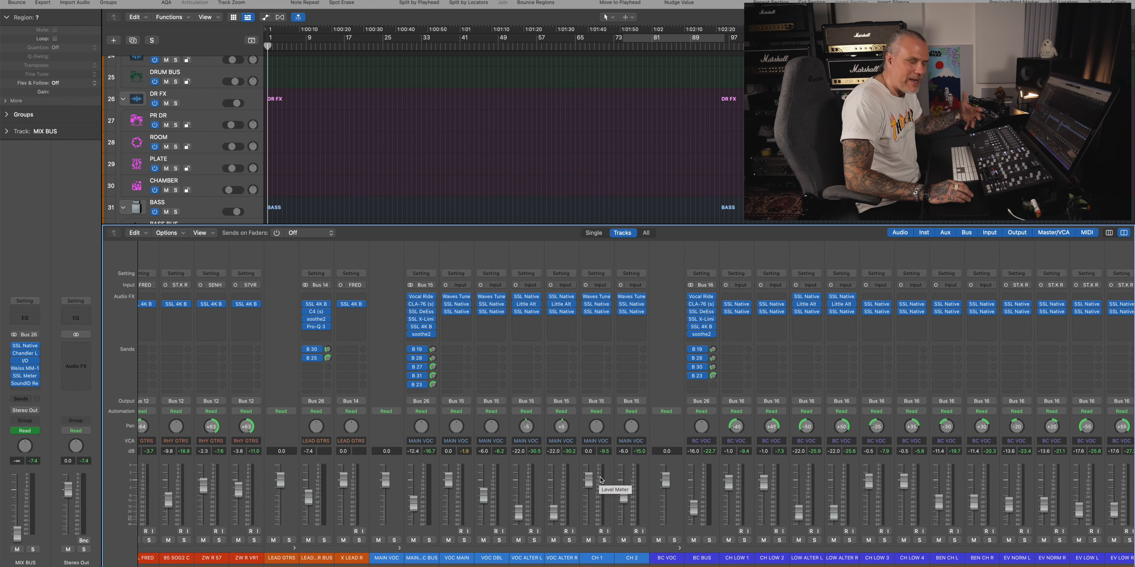
{"action": "scroll", "coordinate": [599, 479], "scroll_direction": "right", "scroll_amount": 13}
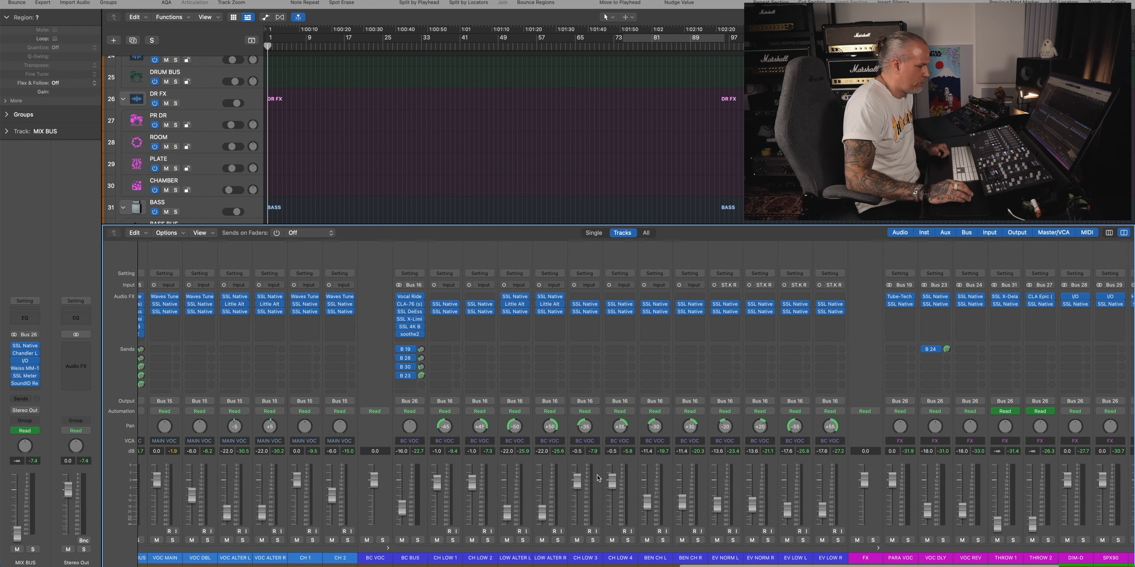
- Inspect the SSL Native X-Echo on the VOC DLY channel and the SSL Native FlexVerb on the VOC REV channel
{"action": "scroll", "coordinate": [597, 475], "scroll_direction": "right", "scroll_amount": 3}
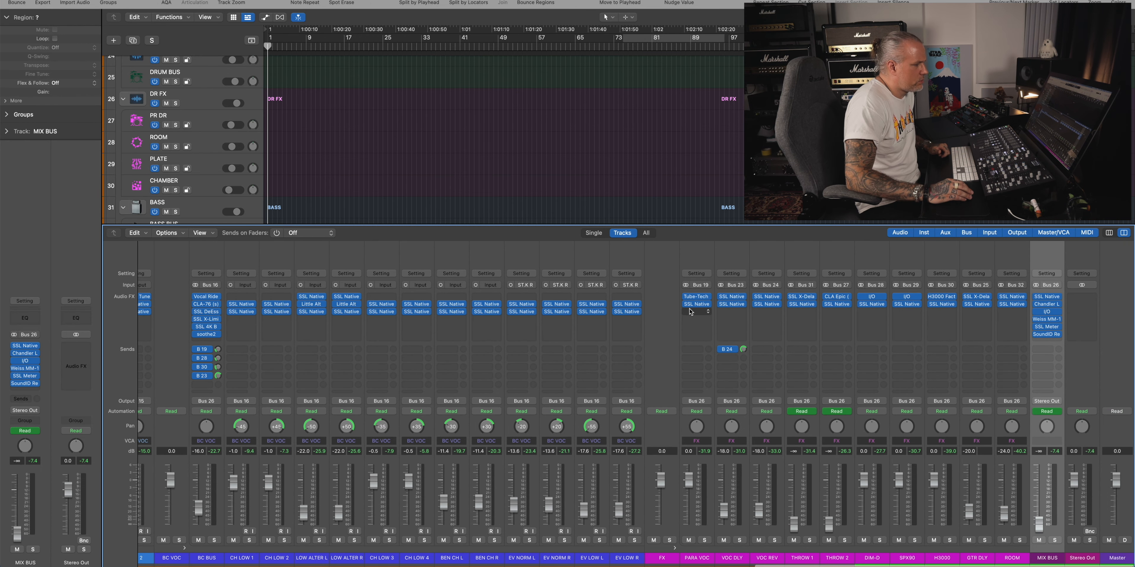
{"action": "mouse_move", "coordinate": [732, 354]}
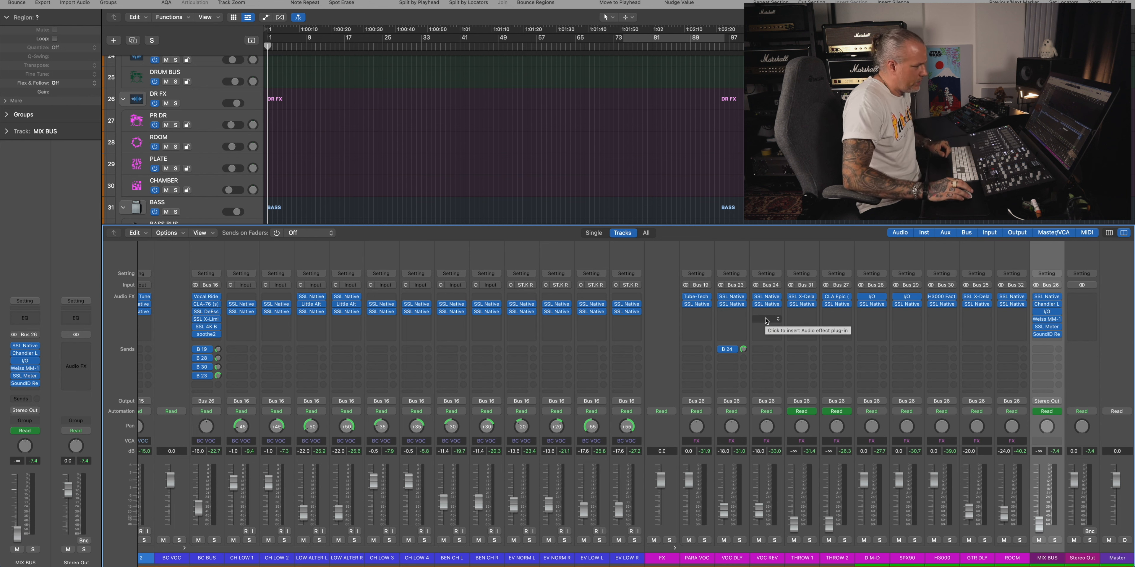
{"action": "left_click", "coordinate": [741, 298]}
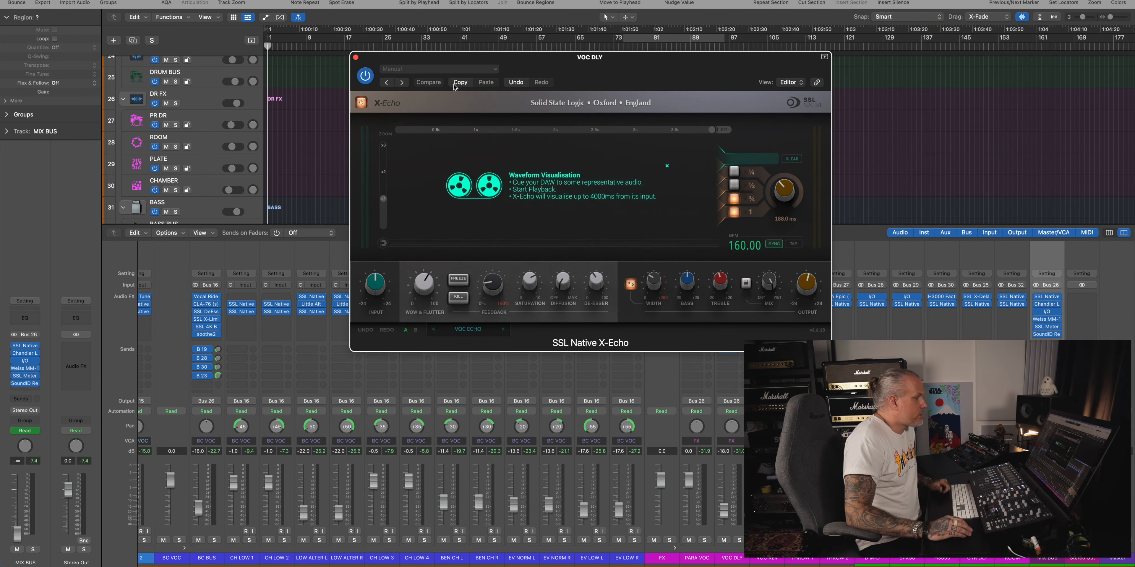
{"action": "left_click", "coordinate": [355, 57]}
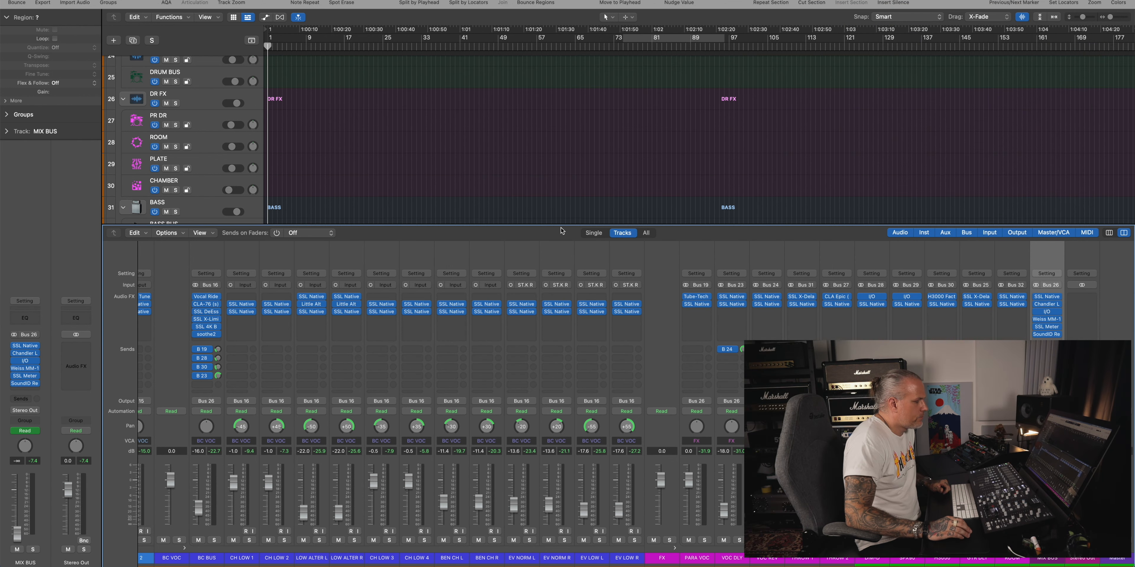
{"action": "left_click", "coordinate": [767, 297]}
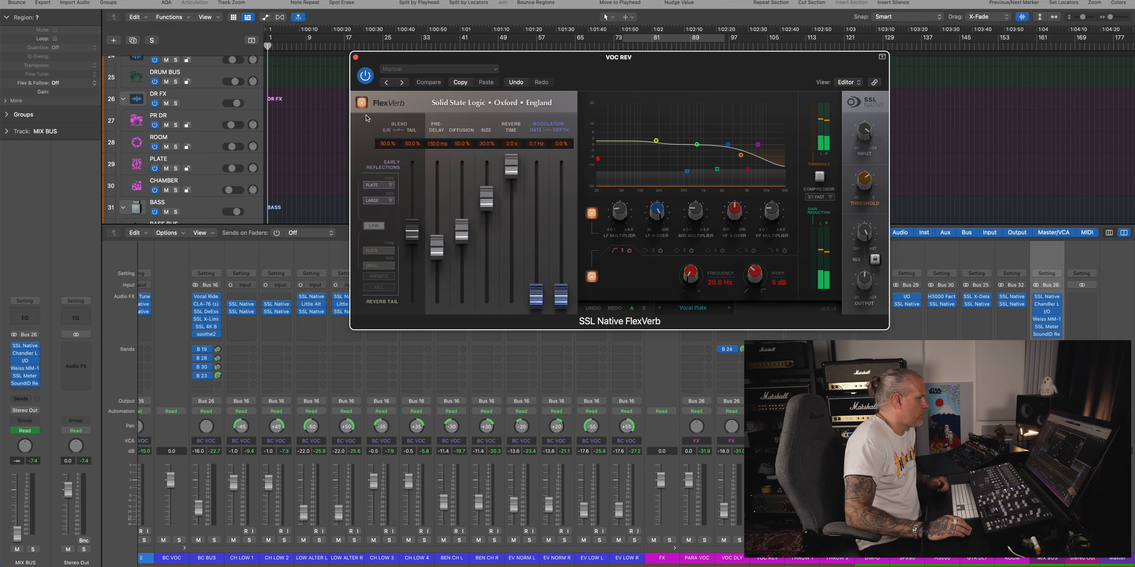
{"action": "left_click", "coordinate": [355, 57]}
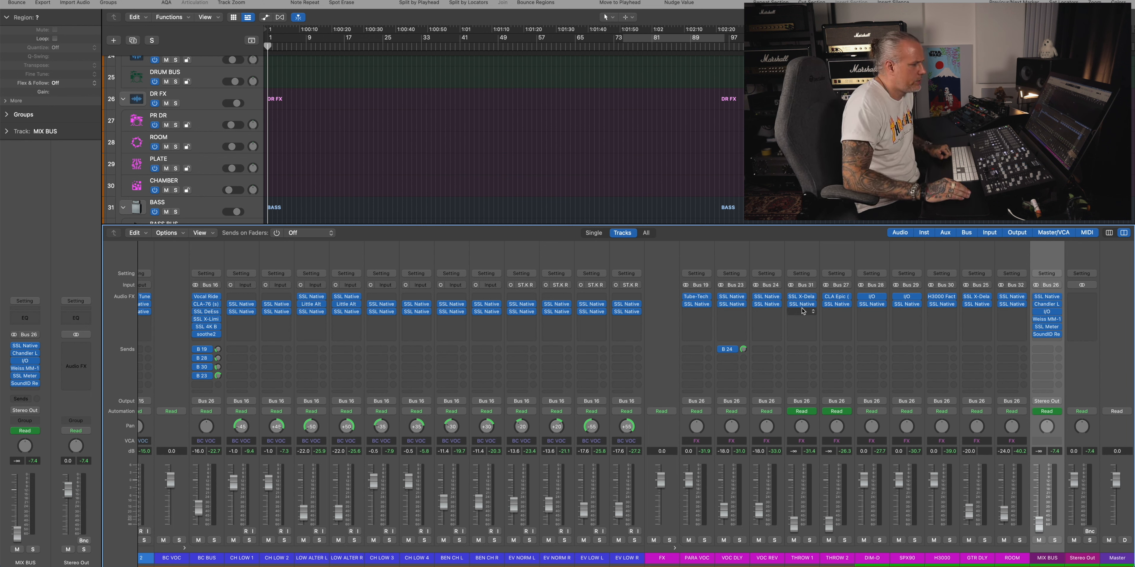
- View the SSL X-Delay plug-in on the THROW 1 effect channel and close it again
{"action": "right_click", "coordinate": [801, 296]}
{"action": "left_click", "coordinate": [800, 297]}
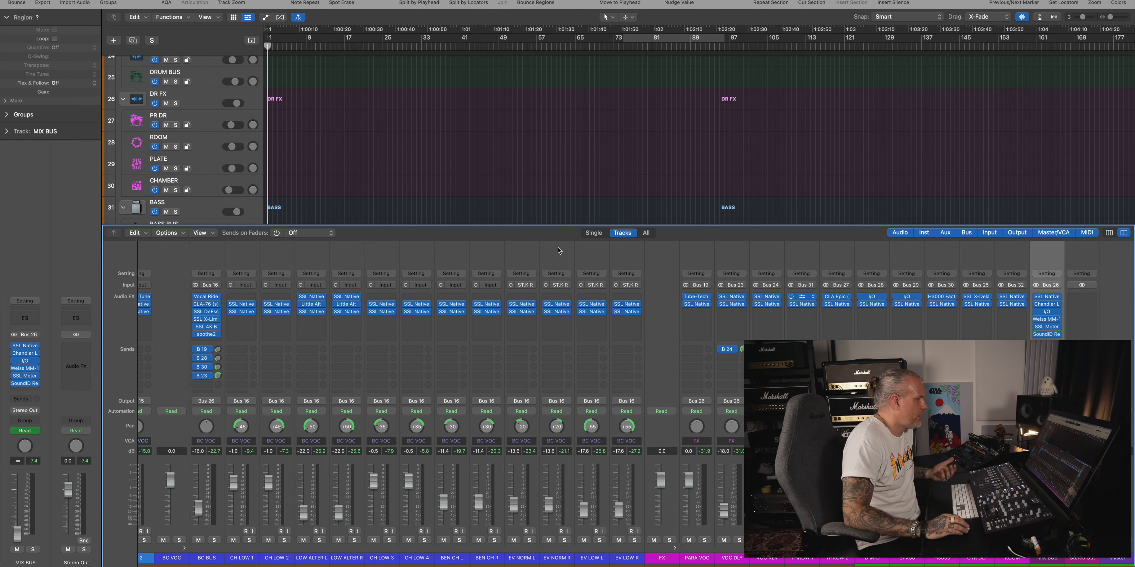
{"action": "left_click", "coordinate": [800, 296]}
{"action": "left_click", "coordinate": [355, 58]}
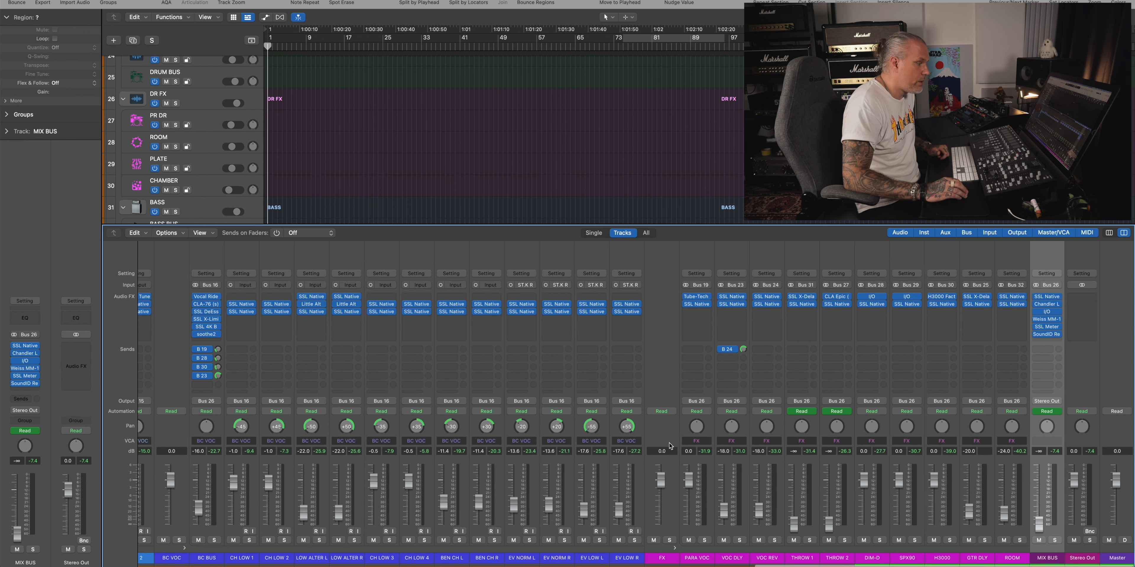
- View the SSL X-Delay on the GTR DLY channel, and open the FlexVerb on the guitar ROOM channel
{"action": "scroll", "coordinate": [669, 443], "scroll_direction": "left", "scroll_amount": 2}
{"action": "scroll", "coordinate": [919, 362], "scroll_direction": "right", "scroll_amount": 2}
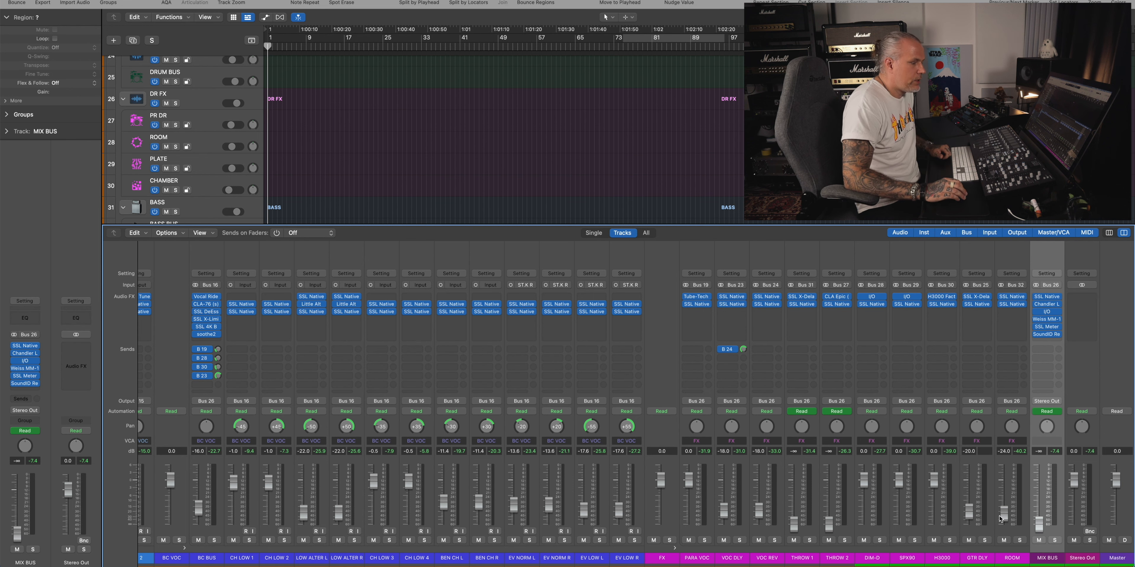
{"action": "scroll", "coordinate": [978, 336], "scroll_direction": "up", "scroll_amount": 1}
{"action": "left_click", "coordinate": [976, 298]}
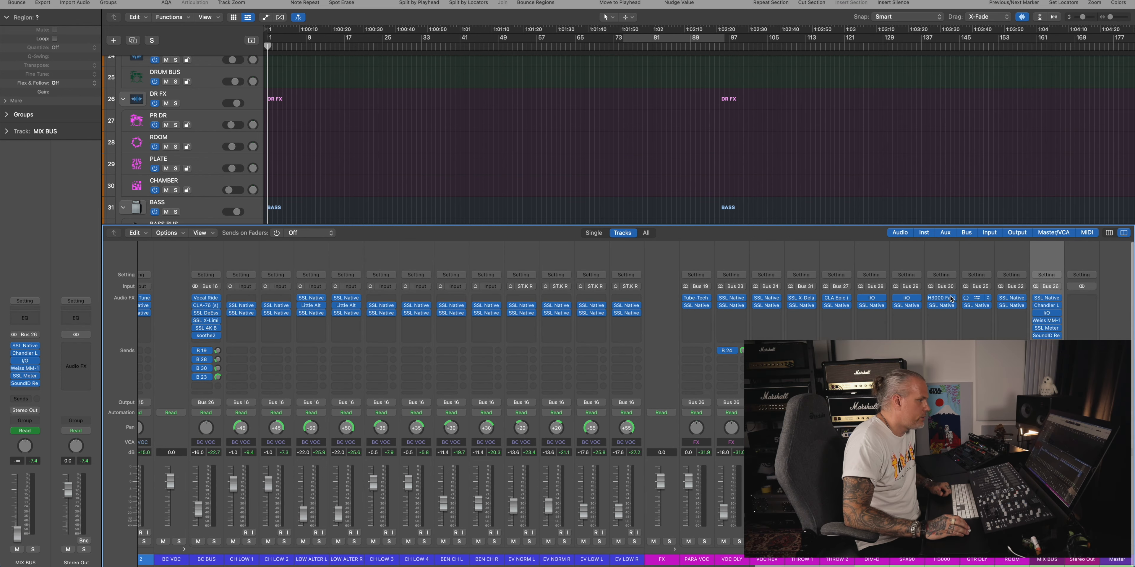
{"action": "left_click", "coordinate": [355, 57]}
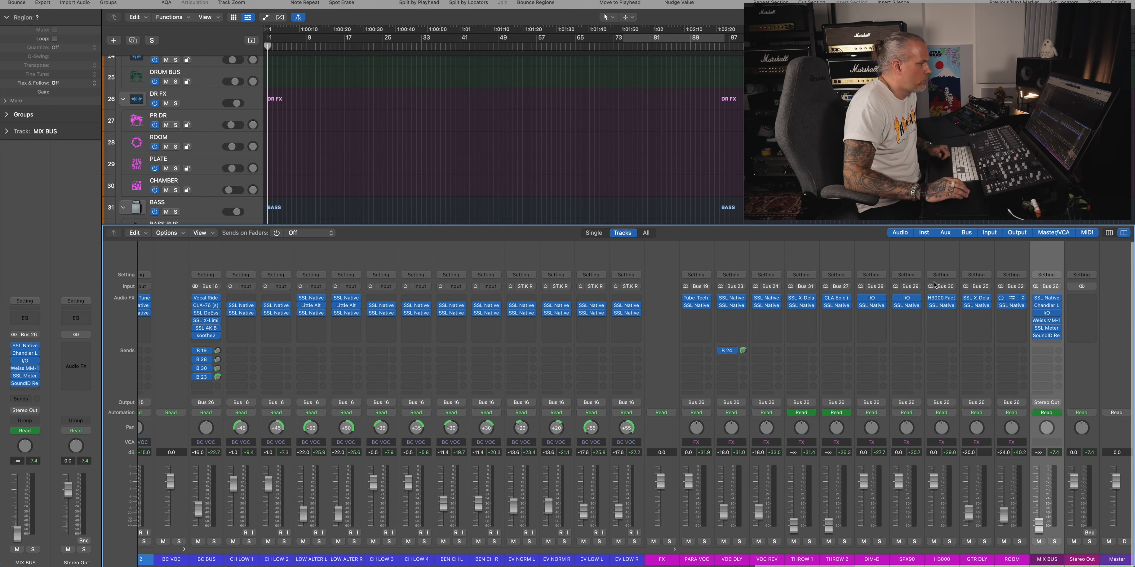
{"action": "left_click", "coordinate": [1011, 298]}
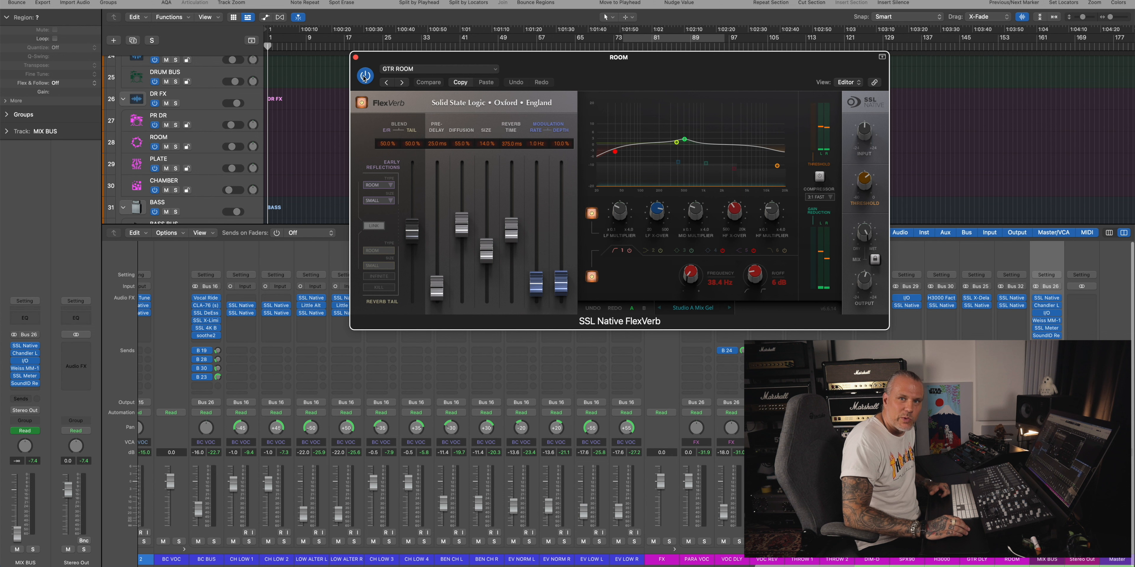
- Close the guitar ROOM FlexVerb, and view the SSL Meter on the MIX BUS before closing it
{"action": "left_click", "coordinate": [355, 57]}
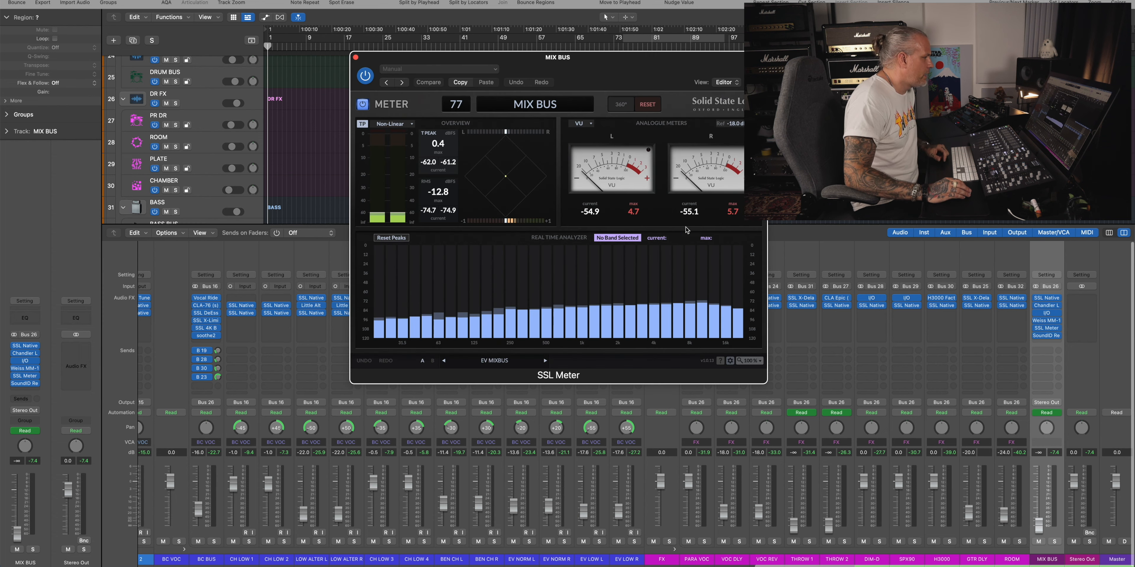
{"action": "left_click", "coordinate": [355, 58]}
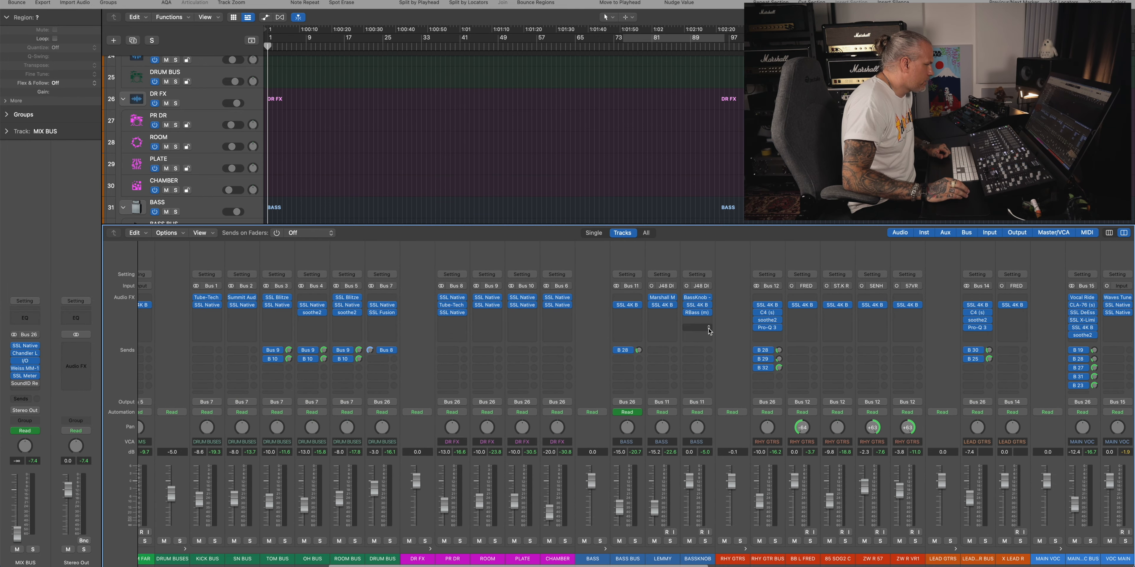
- Open the SSL Native Drumstrip and the SSL 4K B on the KICK channel during playback
{"action": "scroll", "coordinate": [708, 332], "scroll_direction": "left", "scroll_amount": 14}
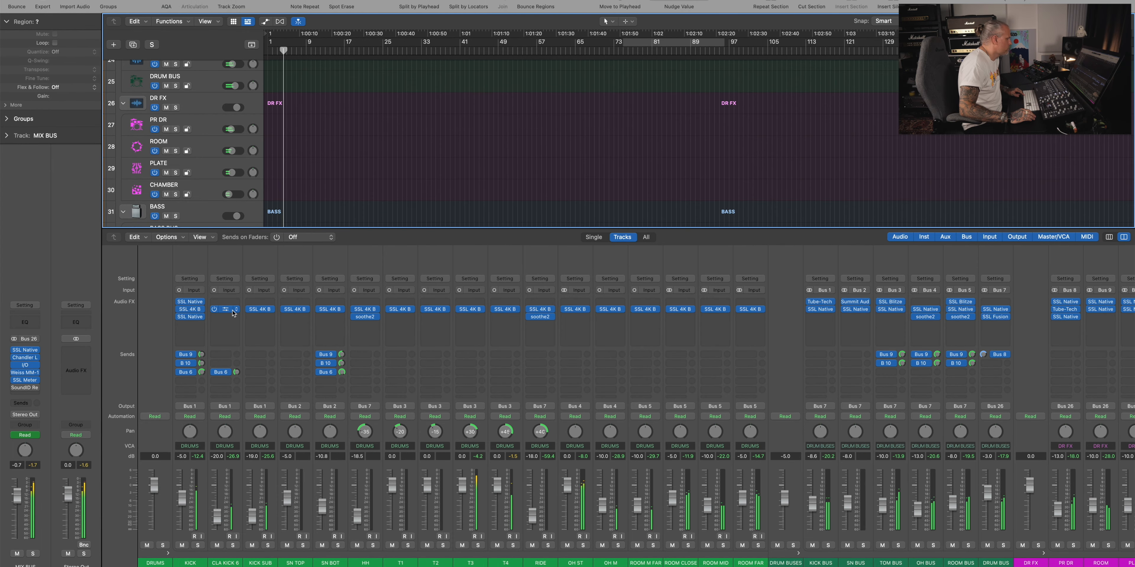
{"action": "left_click_drag", "start_coordinate": [233, 312], "coordinate": [191, 304]}
{"action": "left_click", "coordinate": [191, 302]}
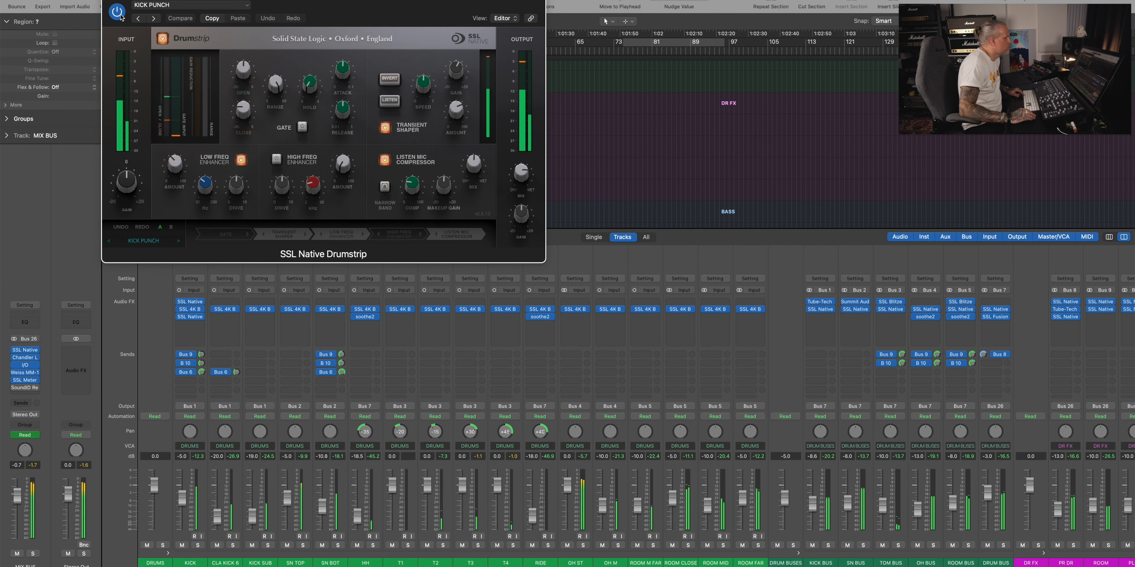
{"action": "left_click", "coordinate": [197, 310]}
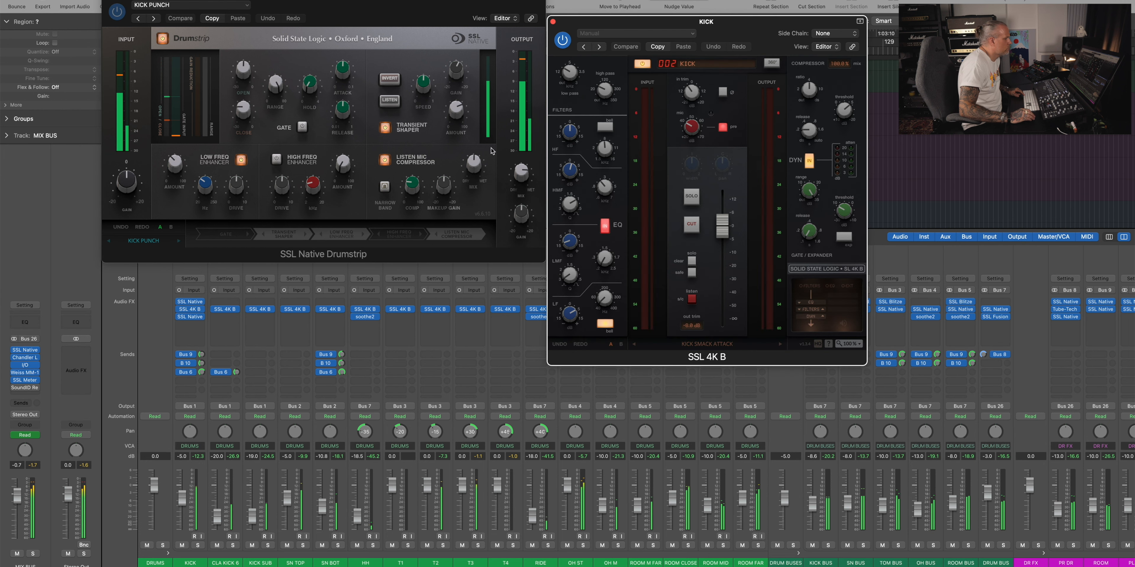
- Compare the kick sound with the Drumstrip and SSL 4K B bypassed, and re-enable both plug-ins
{"action": "left_click", "coordinate": [137, 12]}
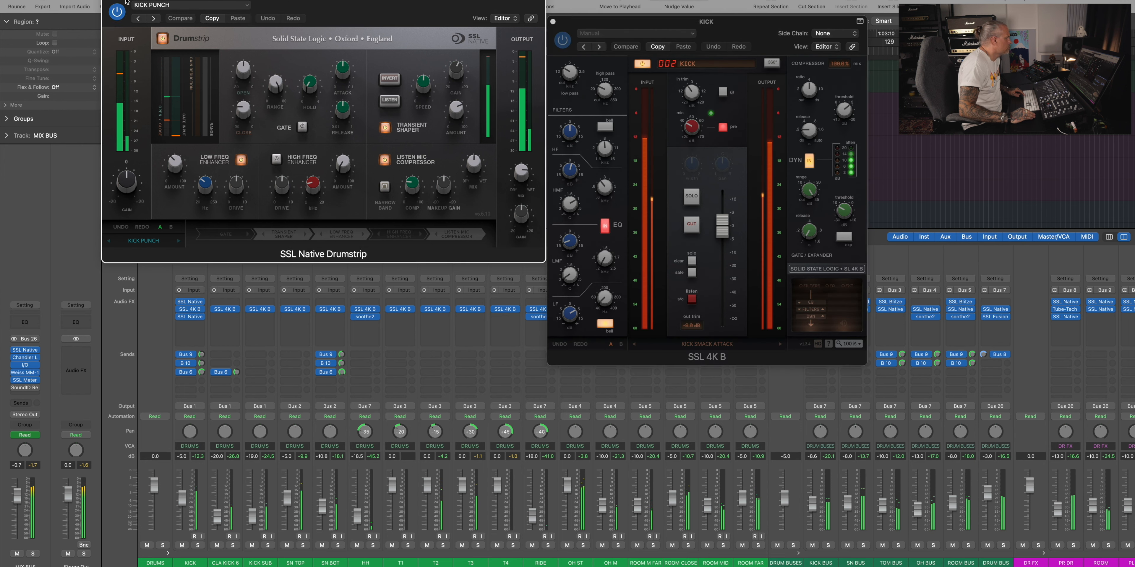
{"action": "left_click", "coordinate": [566, 46]}
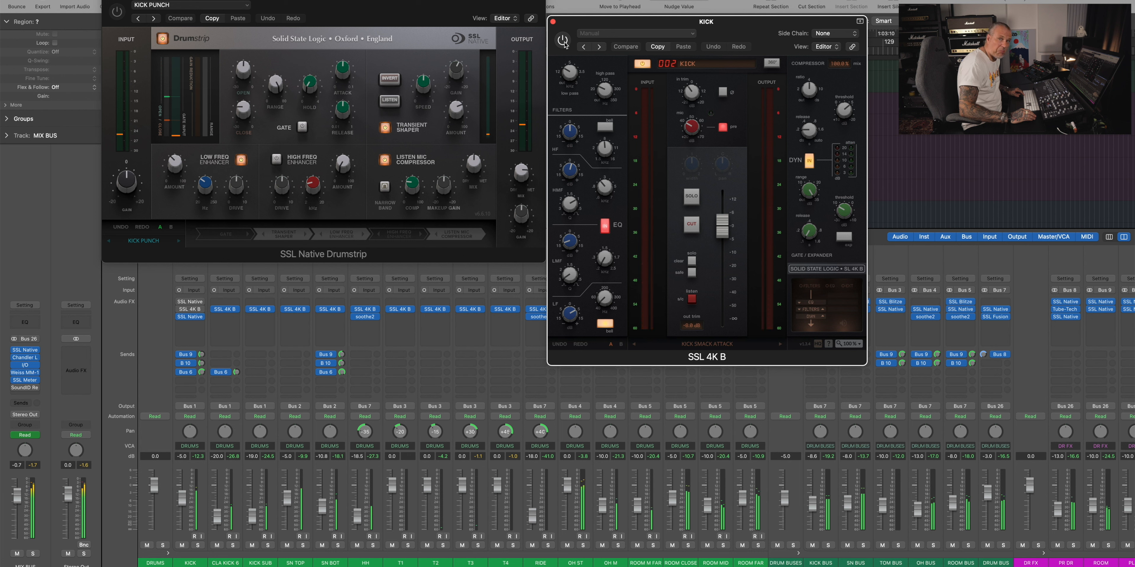
{"action": "left_click", "coordinate": [118, 12]}
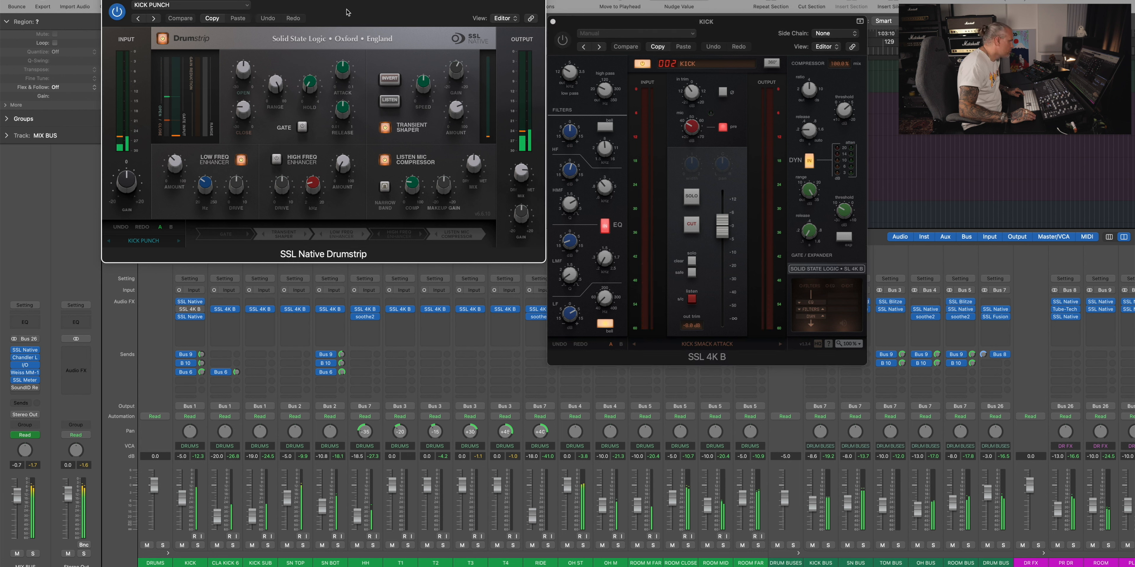
{"action": "left_click", "coordinate": [563, 40]}
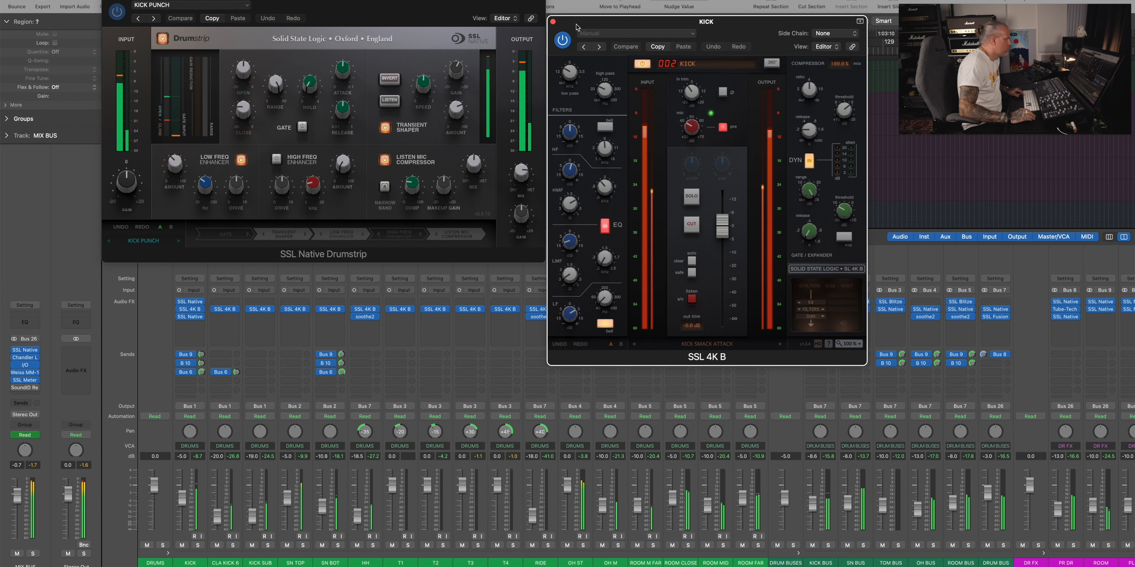
- Audition the SSL Native X-EQ 2 bypassed and enabled on the soloed KICK channel, and unsolo it and close all kick plug-ins
{"action": "left_click", "coordinate": [189, 317]}
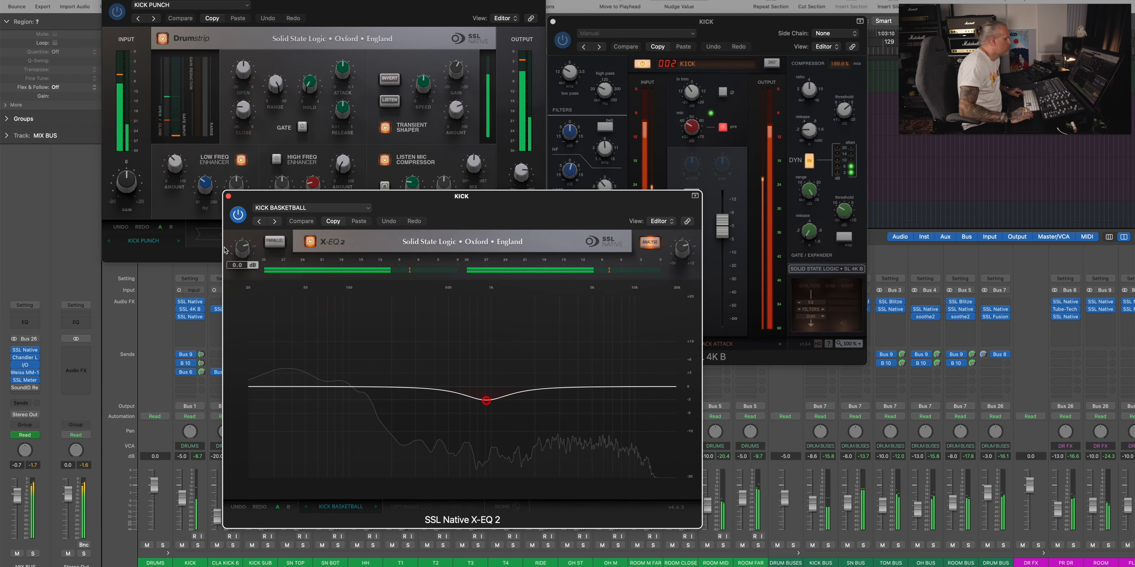
{"action": "left_click", "coordinate": [197, 545]}
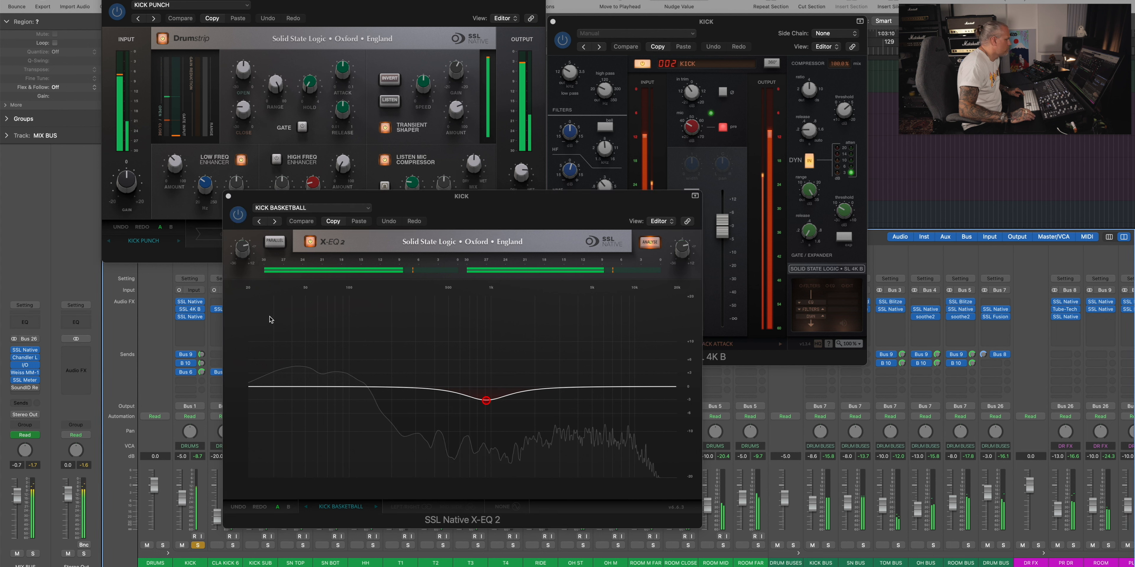
{"action": "left_click", "coordinate": [243, 203]}
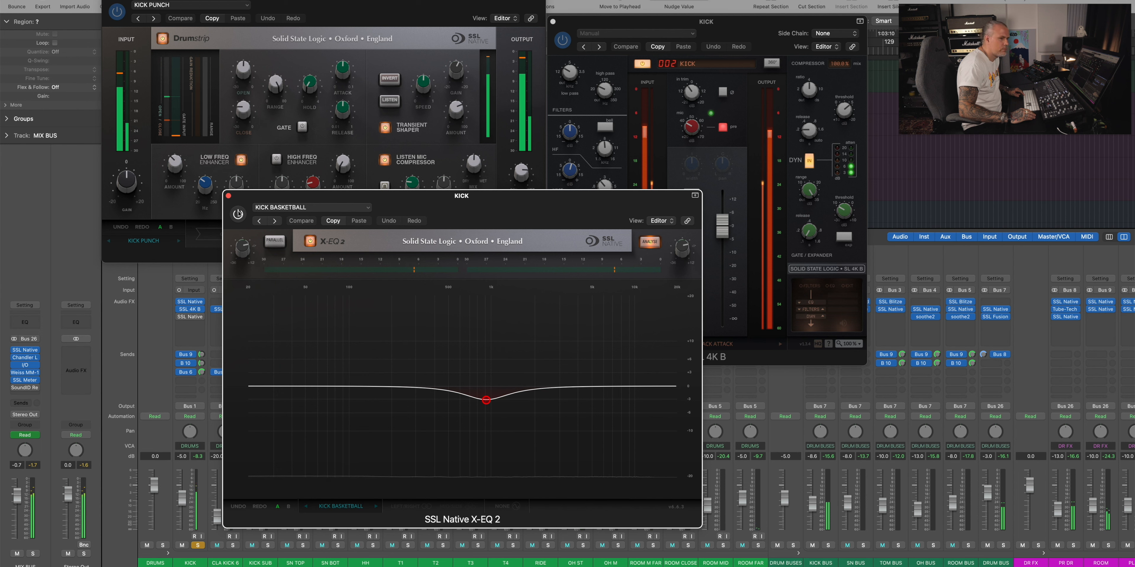
{"action": "left_click", "coordinate": [238, 213]}
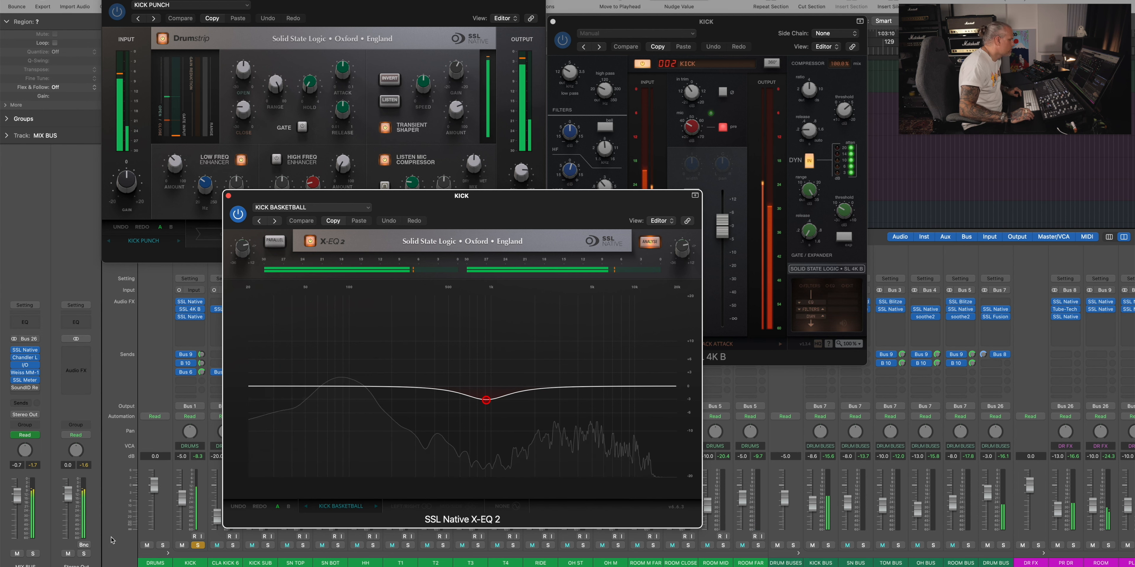
{"action": "left_click", "coordinate": [198, 545]}
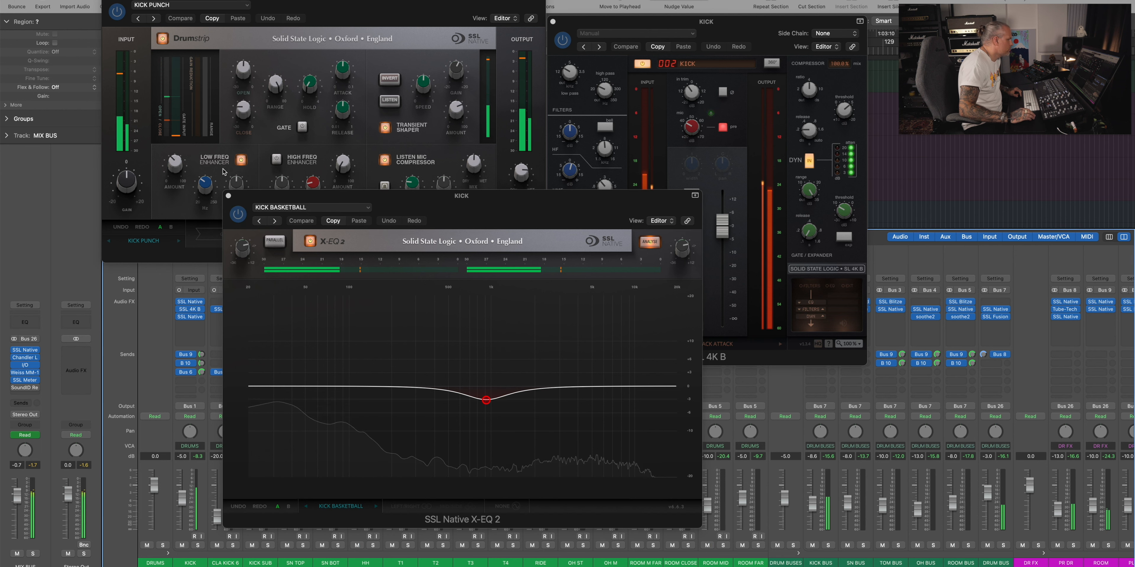
{"action": "left_click", "coordinate": [228, 196]}
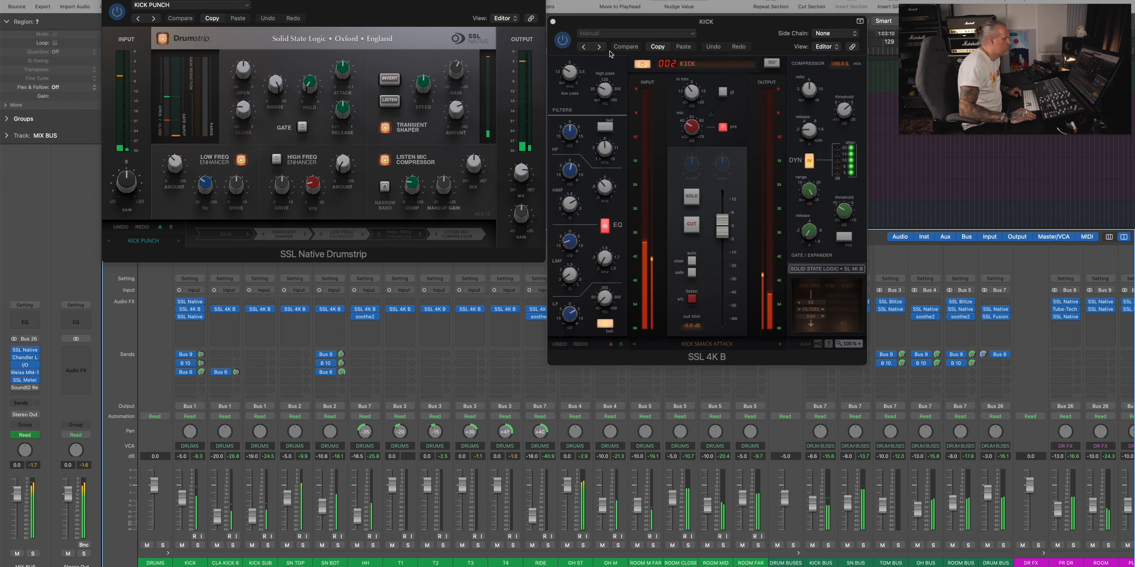
{"action": "left_click", "coordinate": [553, 22]}
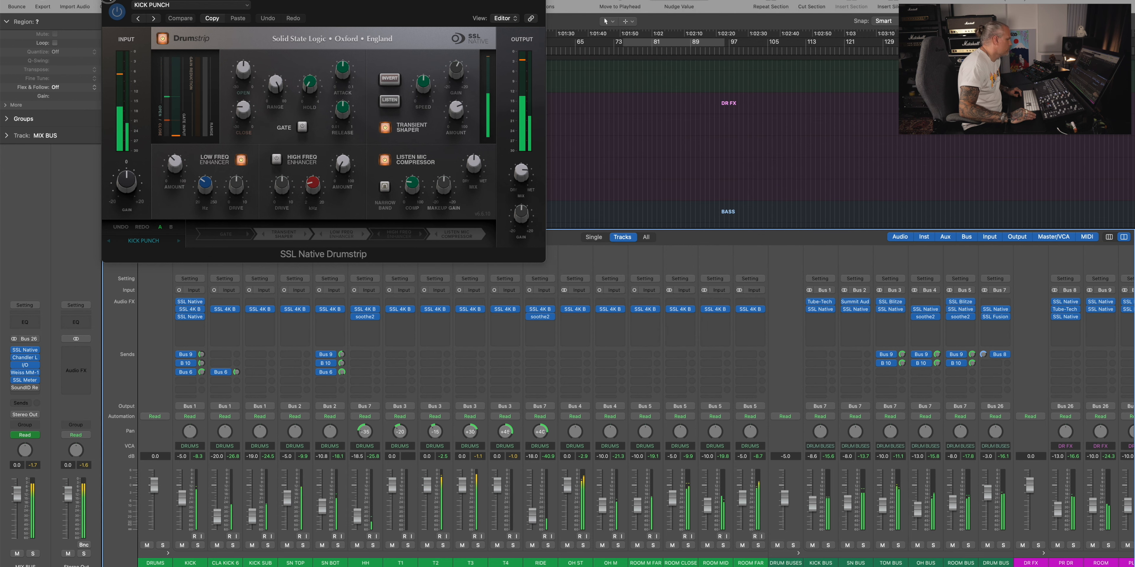
{"action": "left_click", "coordinate": [109, 1]}
- View the SSL Blitzer compressor on the ROOM BUS channel during playback and close it again
{"action": "scroll", "coordinate": [550, 328], "scroll_direction": "right", "scroll_amount": 5}
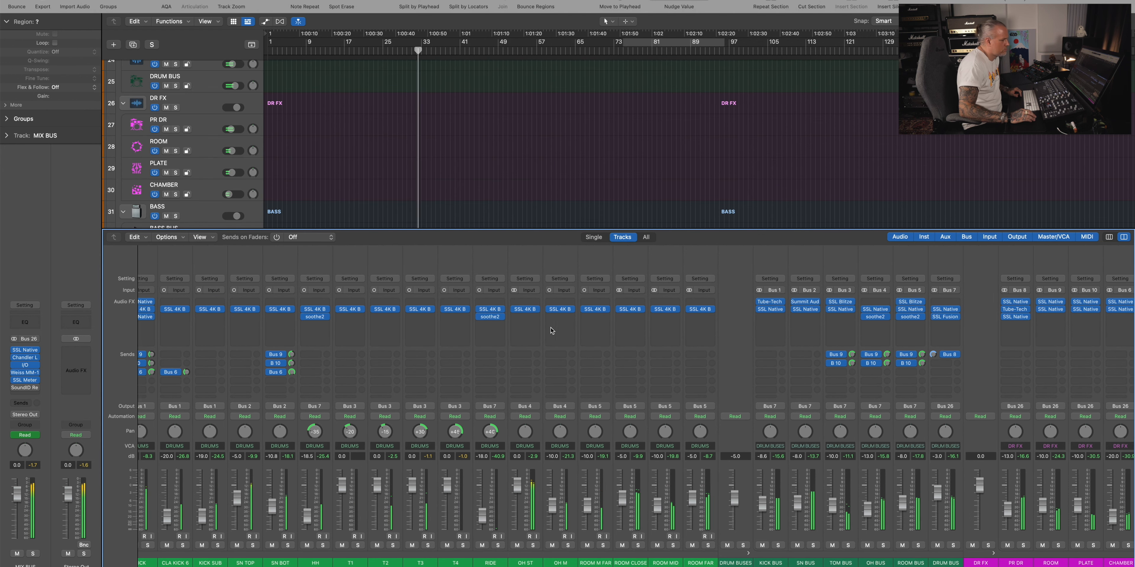
{"action": "scroll", "coordinate": [551, 330], "scroll_direction": "right", "scroll_amount": 3}
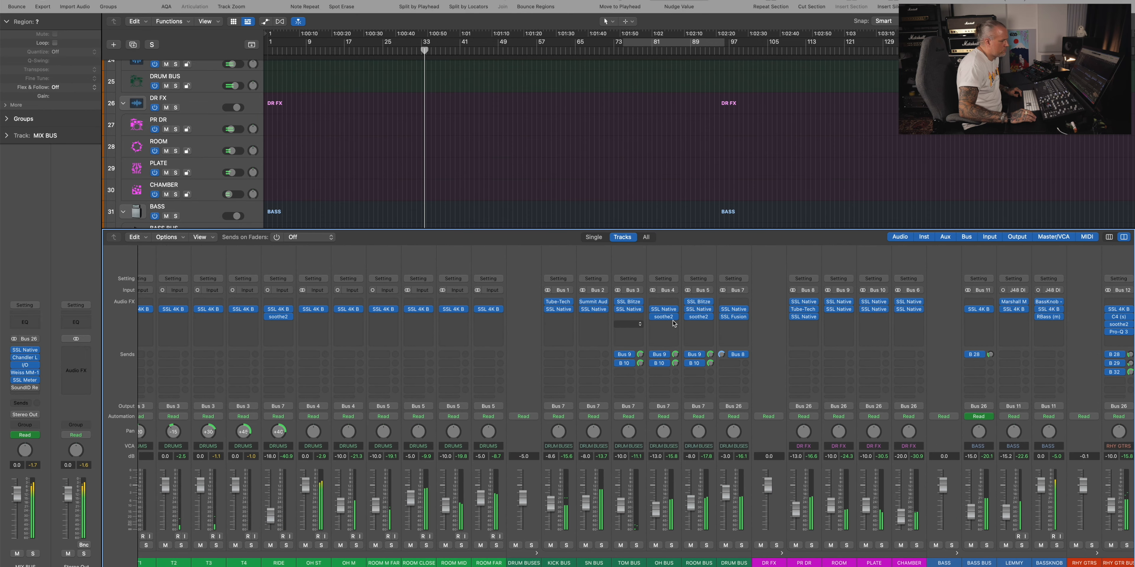
{"action": "left_click", "coordinate": [698, 304]}
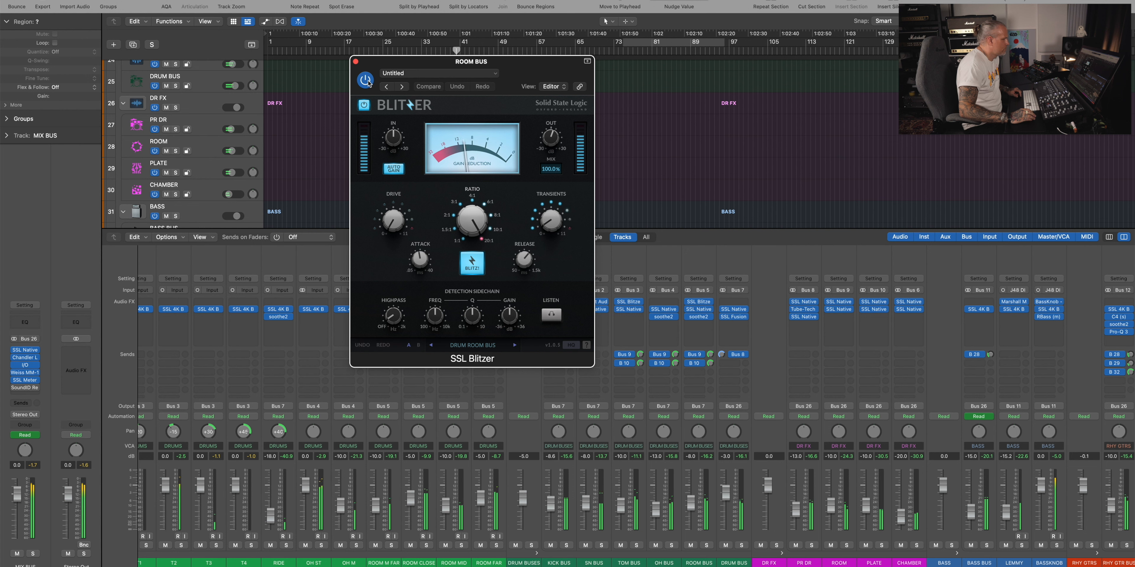
{"action": "left_click", "coordinate": [356, 62]}
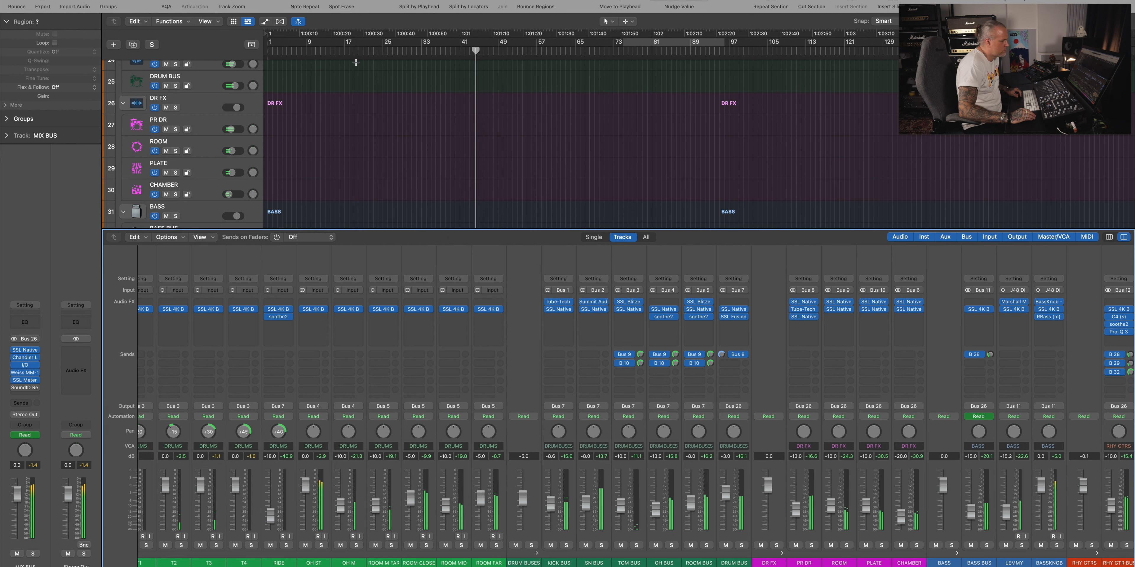
- Audition the SSL Fusion Vintage Drive on the DRUM BUS with and without bypass, leave it enabled and close it
{"action": "left_click", "coordinate": [735, 318]}
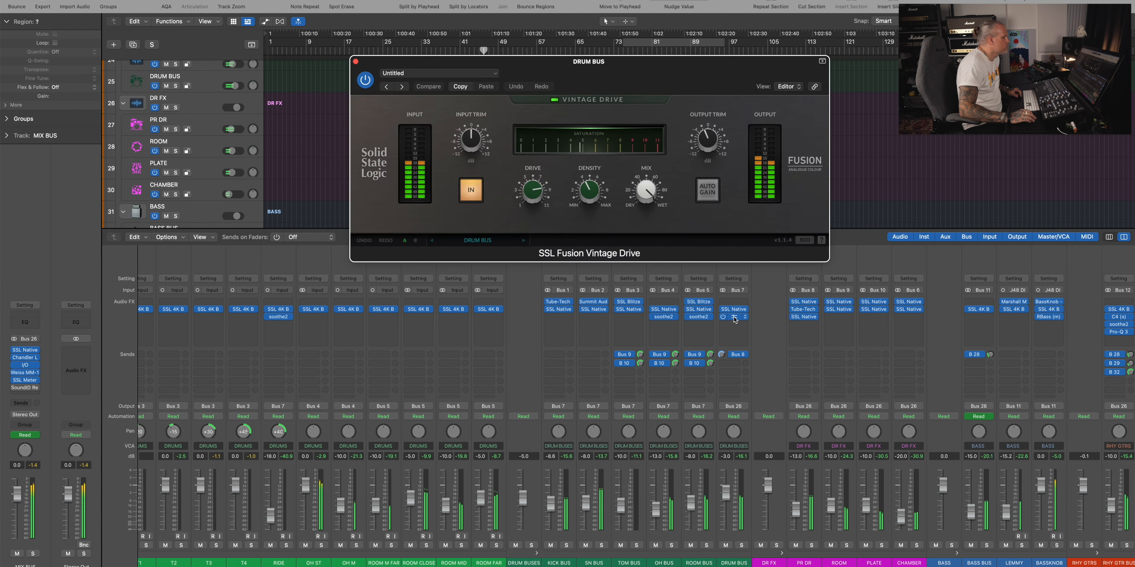
{"action": "left_click", "coordinate": [365, 81]}
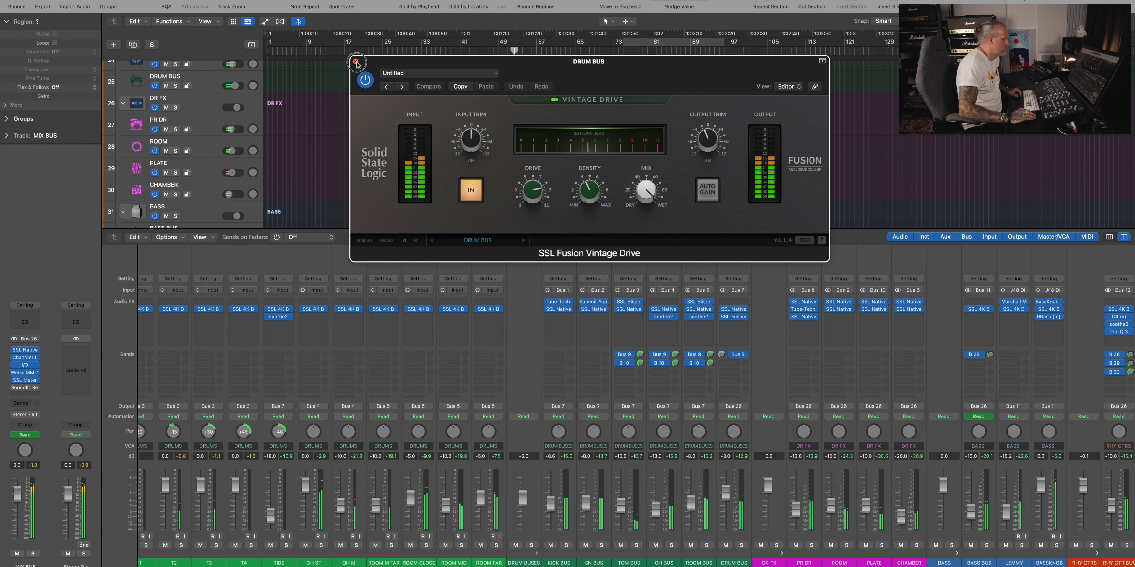
{"action": "left_click", "coordinate": [356, 62]}
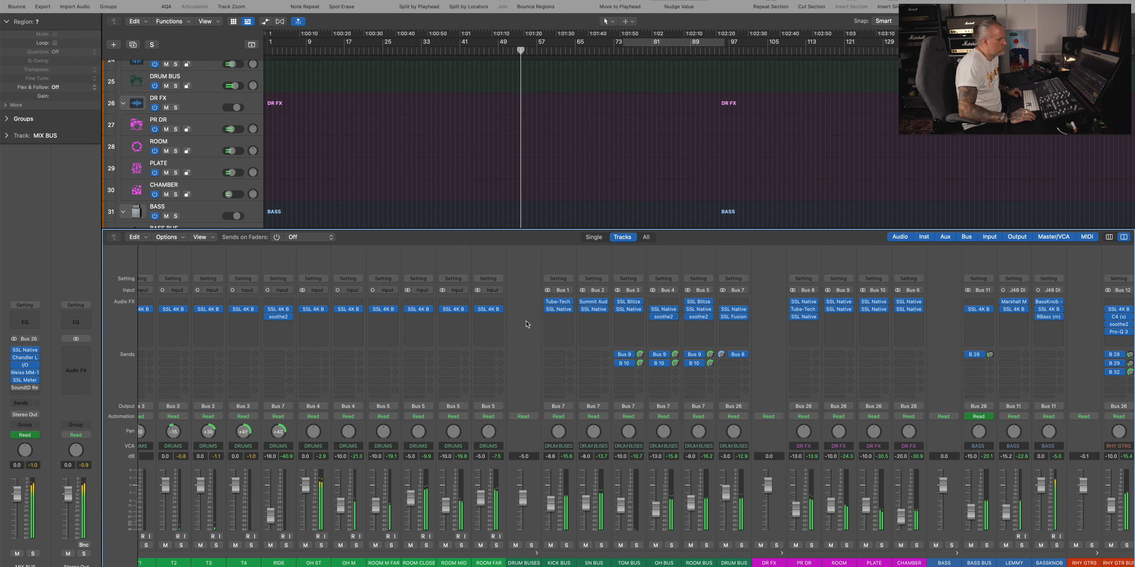
- Inspect the FlexVerb on the drum ROOM channel while soloing ROOM, PLATE and CHAMBER together and ROOM on its own
{"action": "scroll", "coordinate": [527, 324], "scroll_direction": "right", "scroll_amount": 10}
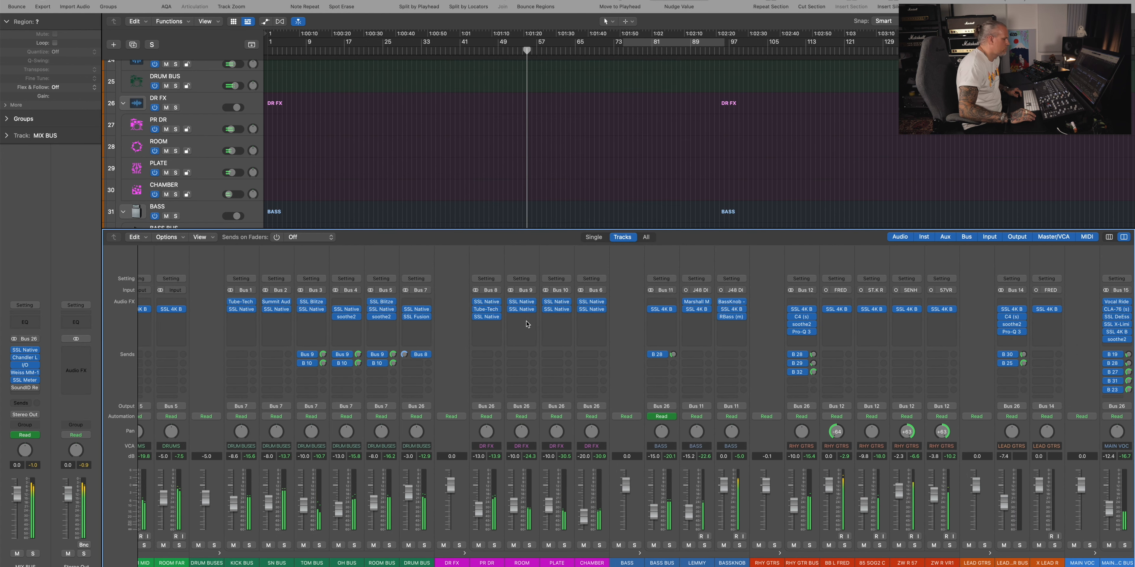
{"action": "scroll", "coordinate": [527, 325], "scroll_direction": "right", "scroll_amount": 1}
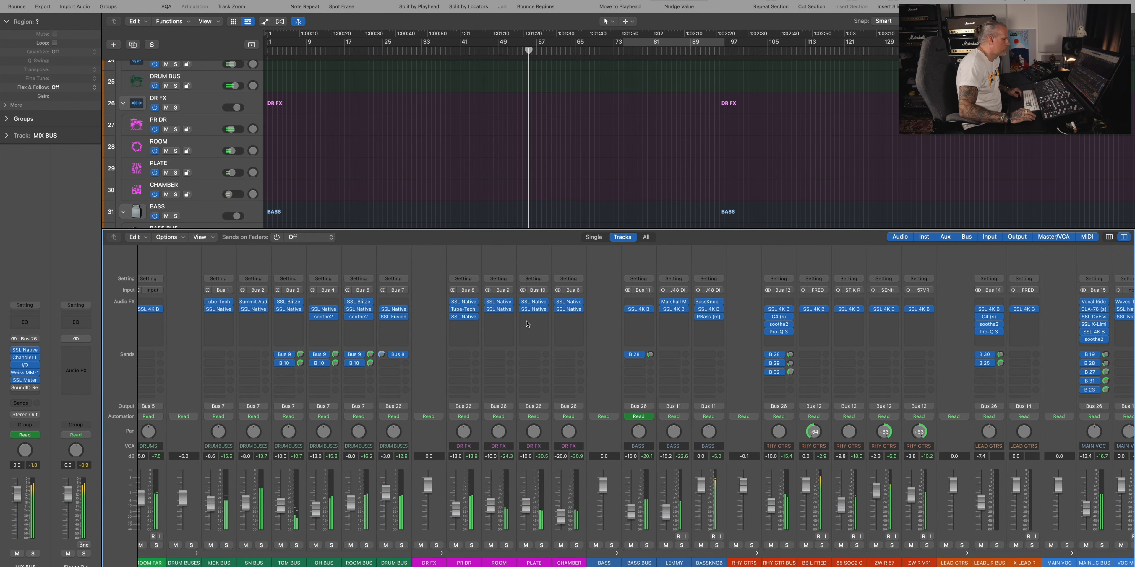
{"action": "left_click", "coordinate": [500, 303]}
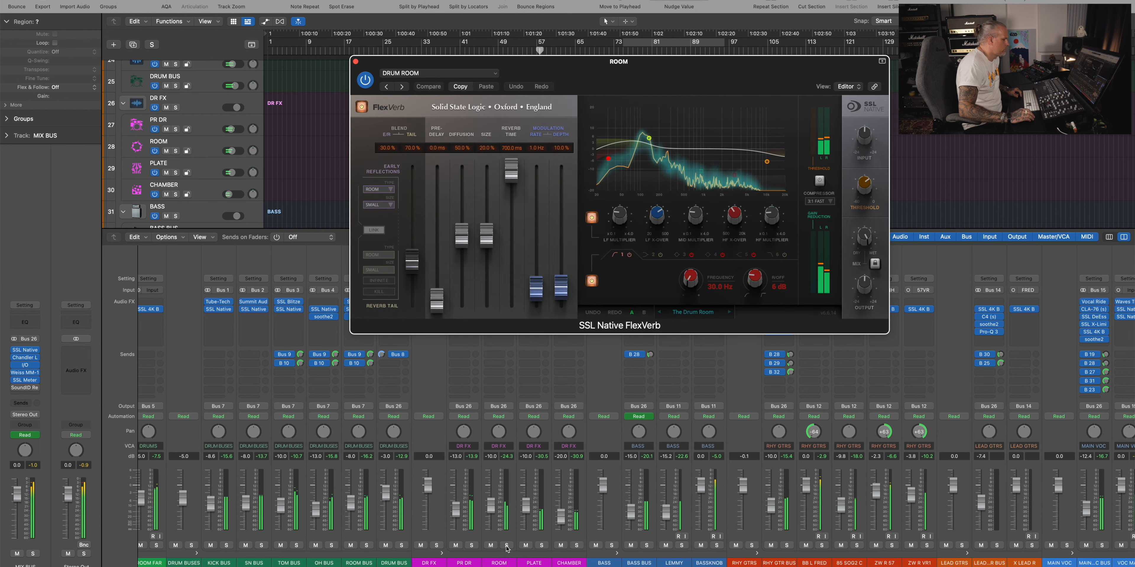
{"action": "left_click_drag", "start_coordinate": [507, 546], "coordinate": [577, 545]}
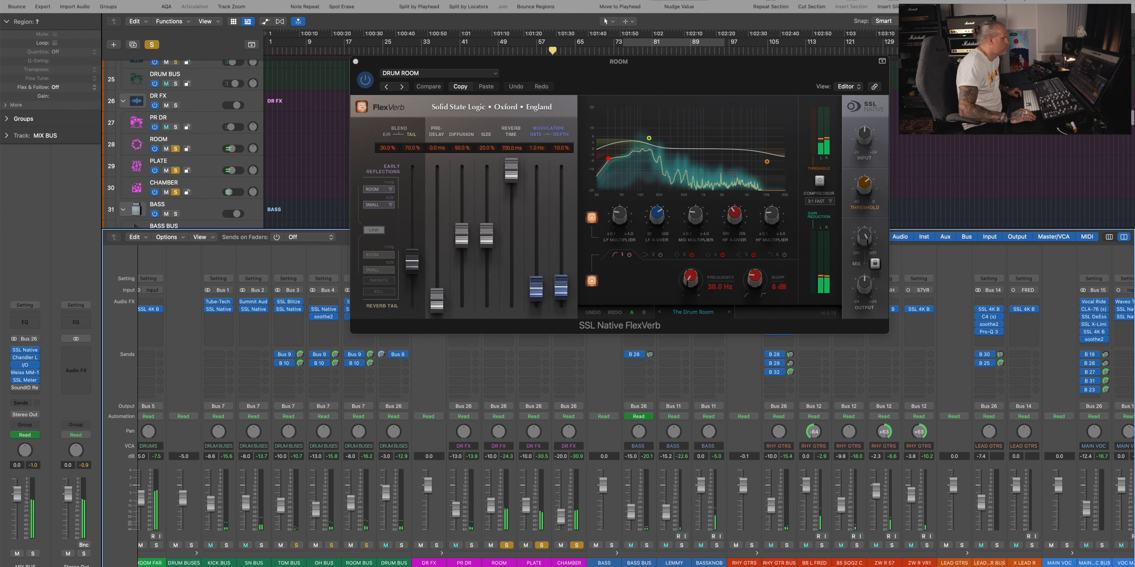
{"action": "left_click", "coordinate": [541, 546]}
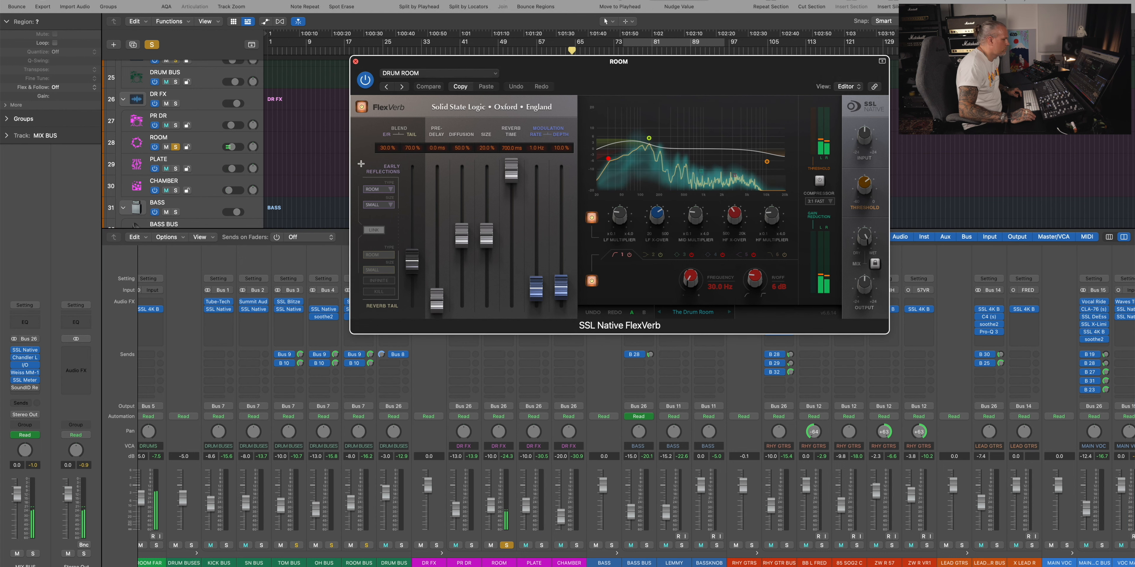
{"action": "left_click", "coordinate": [355, 61]}
- Switch the solo from ROOM to the drum PLATE channel, and view and close its FlexVerb
{"action": "left_click", "coordinate": [506, 545]}
{"action": "left_click", "coordinate": [541, 545]}
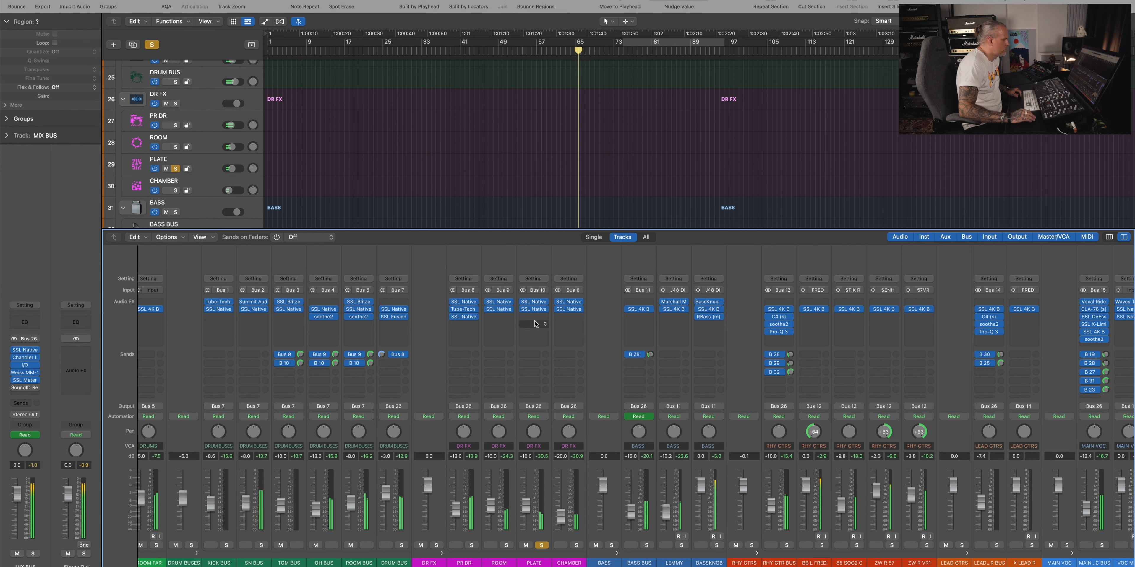
{"action": "left_click", "coordinate": [536, 304]}
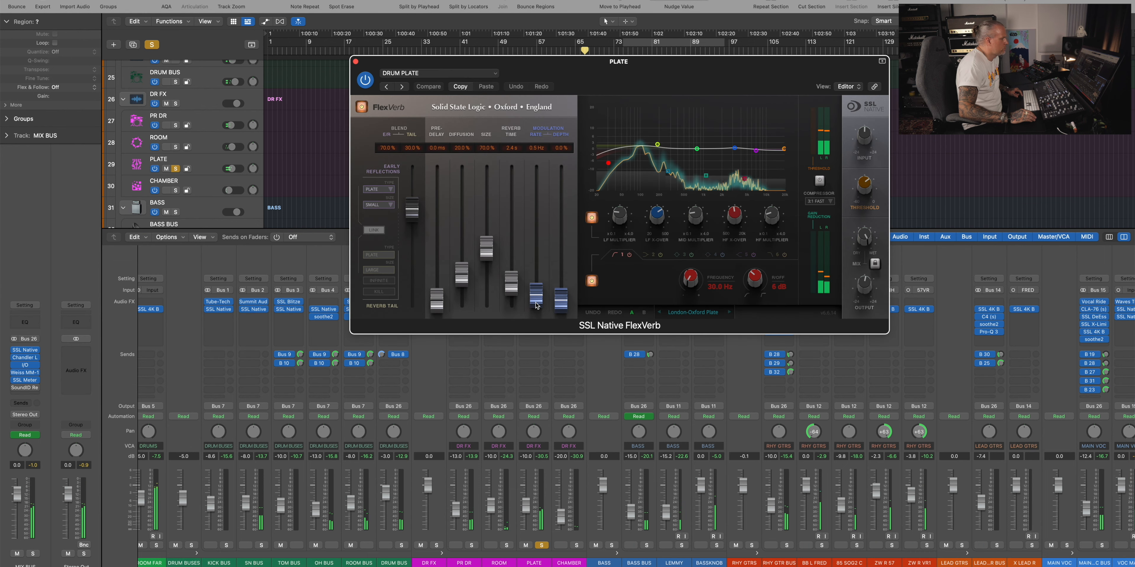
{"action": "left_click", "coordinate": [355, 62]}
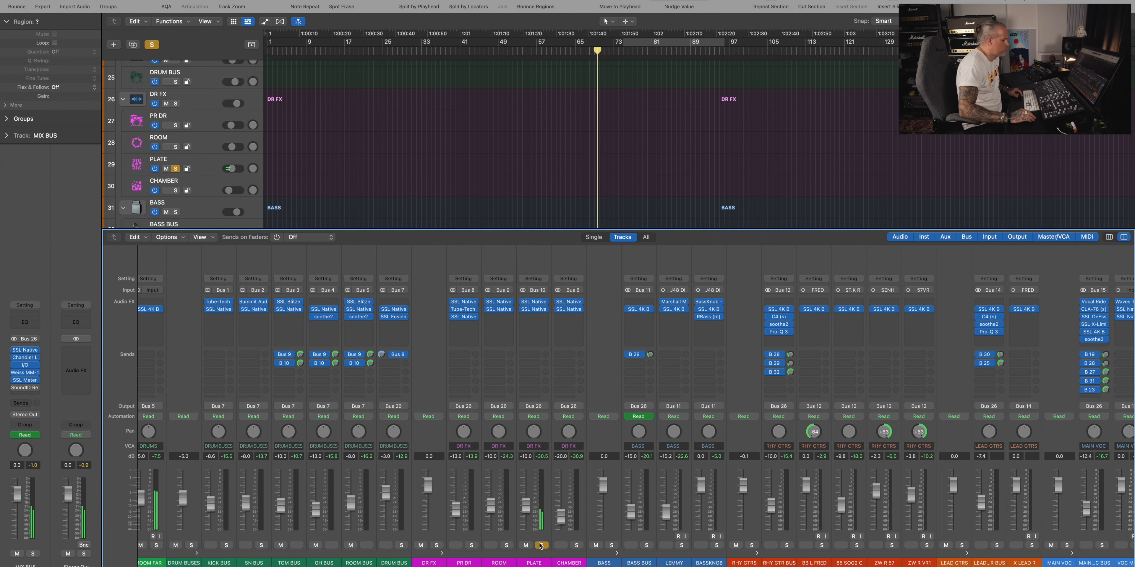
- Solo the drum CHAMBER channel with its FlexVerb open, and add PLATE and ROOM to the solo
{"action": "left_click", "coordinate": [575, 545]}
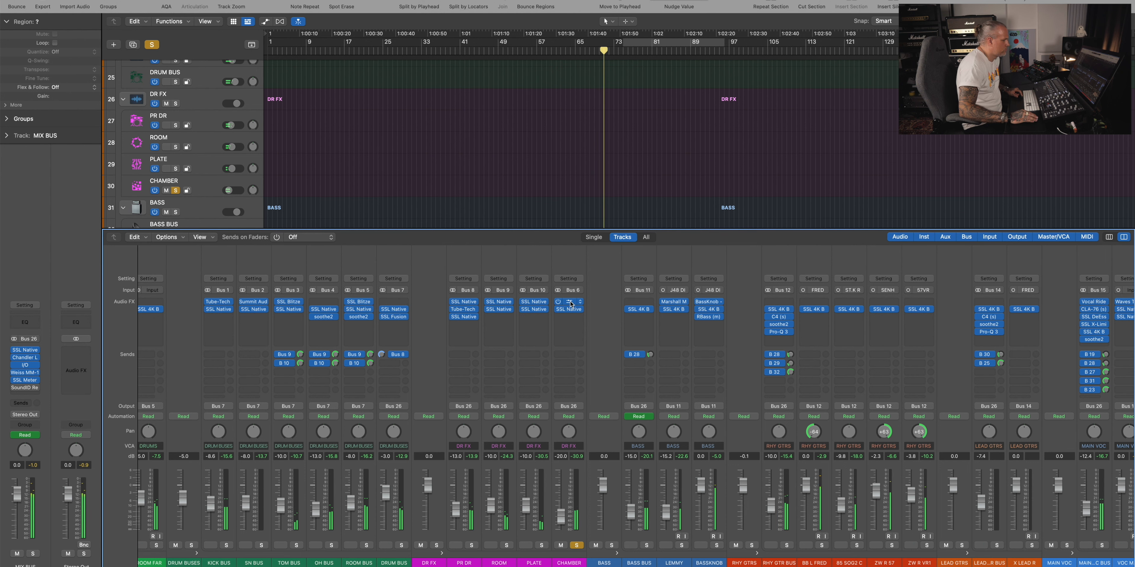
{"action": "left_click", "coordinate": [537, 311]}
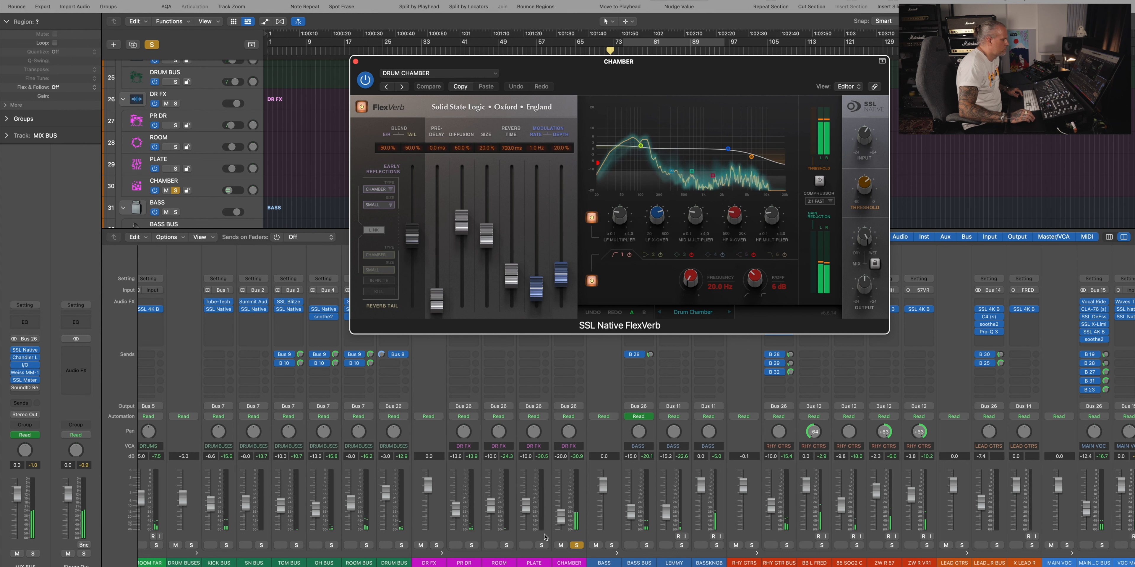
{"action": "left_click", "coordinate": [541, 545]}
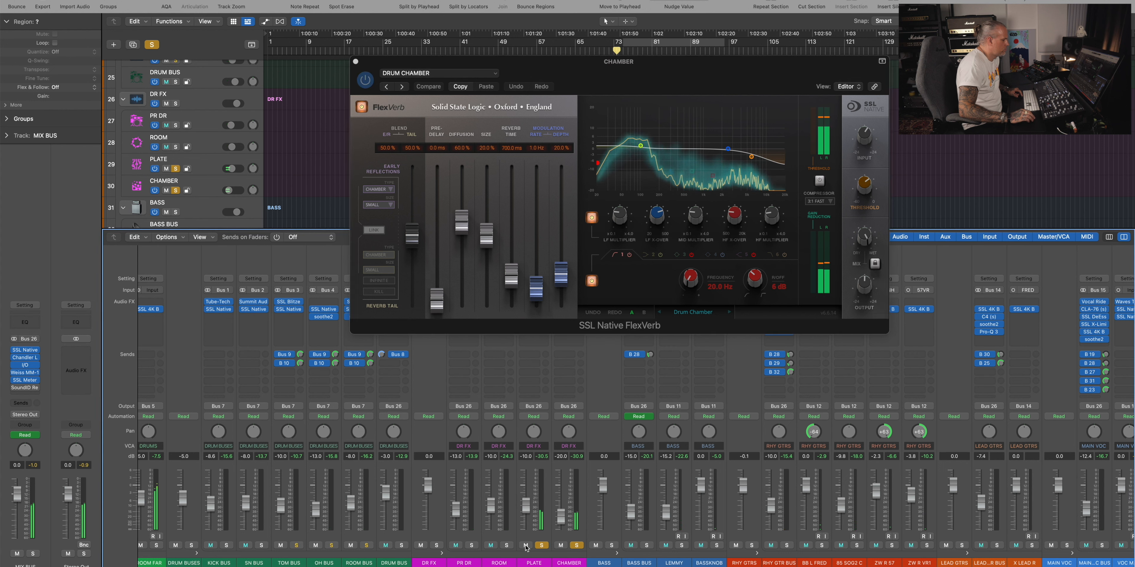
{"action": "left_click", "coordinate": [506, 545]}
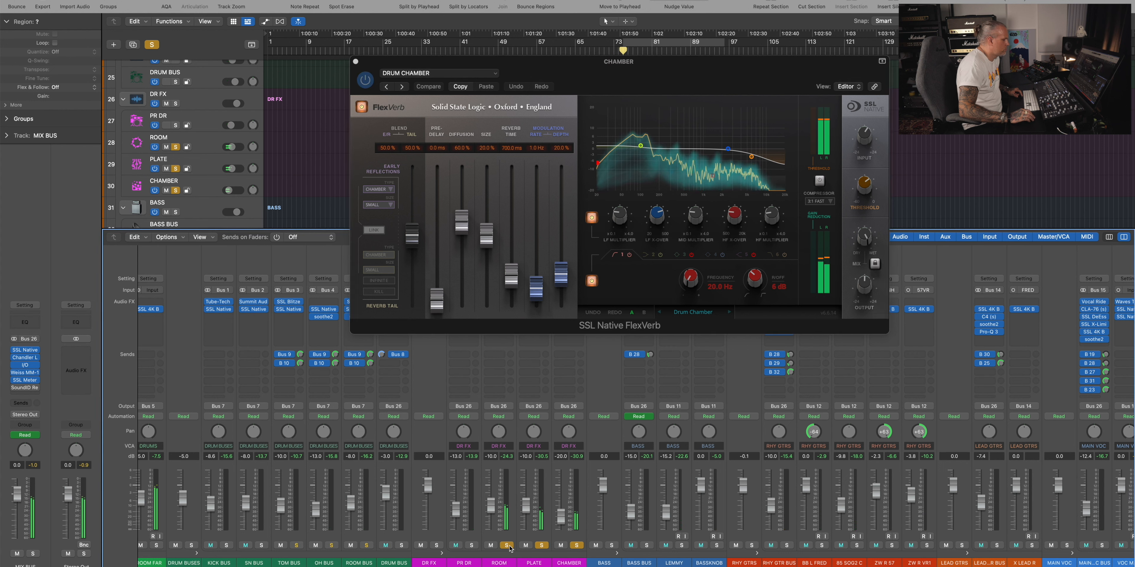
- Clear the solos on the drum ROOM, PLATE and CHAMBER channels, close the FlexVerb, and compare the mix with the drum reverbs muted and unmuted
{"action": "left_click", "coordinate": [506, 545]}
{"action": "left_click", "coordinate": [541, 545]}
{"action": "left_click", "coordinate": [576, 545]}
{"action": "left_click", "coordinate": [561, 545]}
{"action": "left_click", "coordinate": [356, 62]}
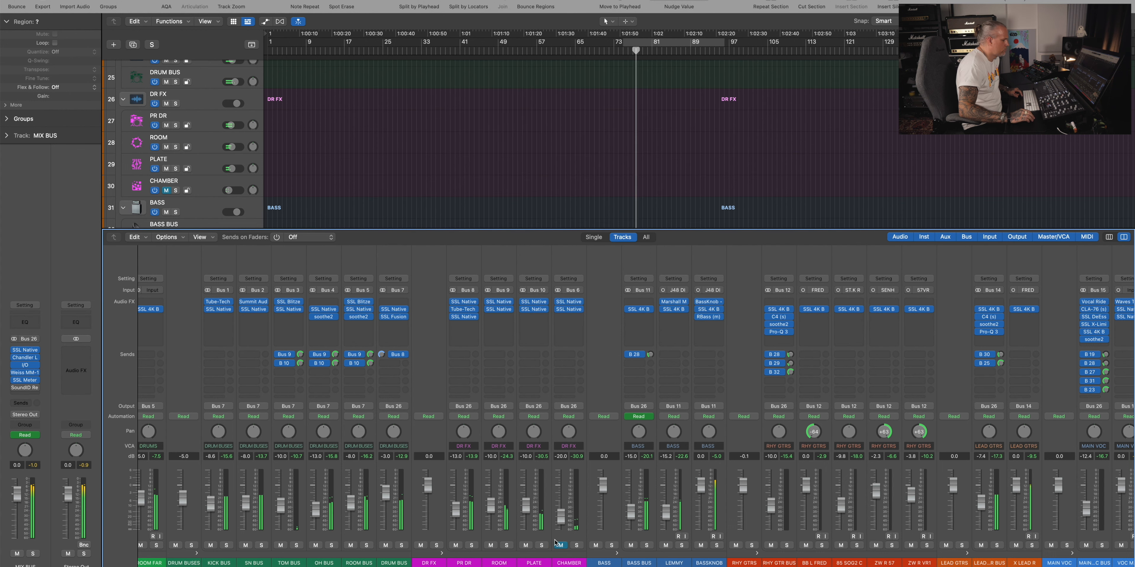
{"action": "left_click", "coordinate": [474, 546]}
{"action": "left_click", "coordinate": [472, 546]}
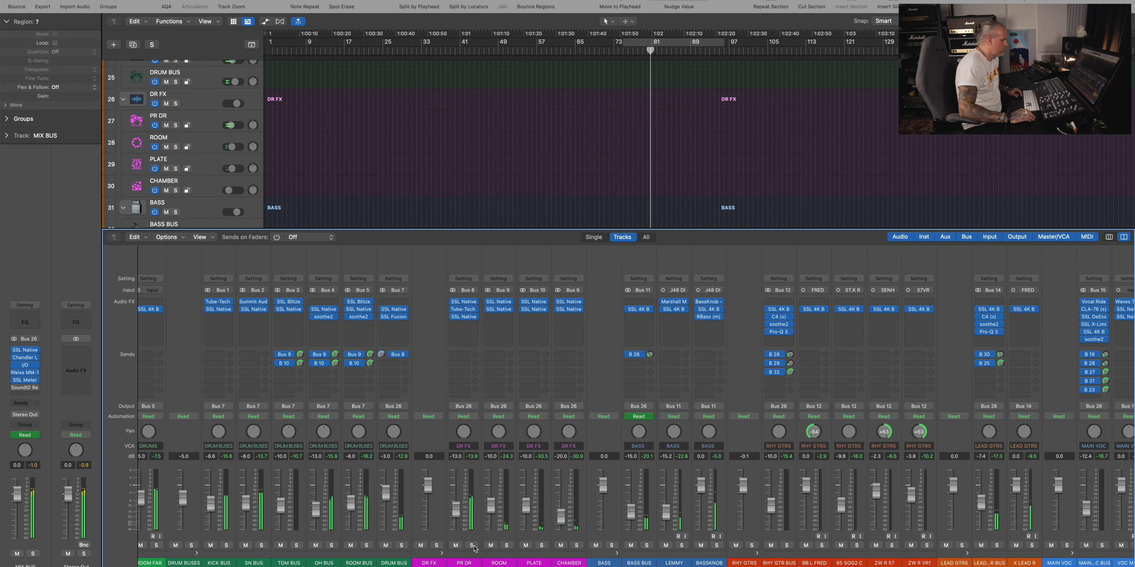
{"action": "left_click", "coordinate": [455, 546]}
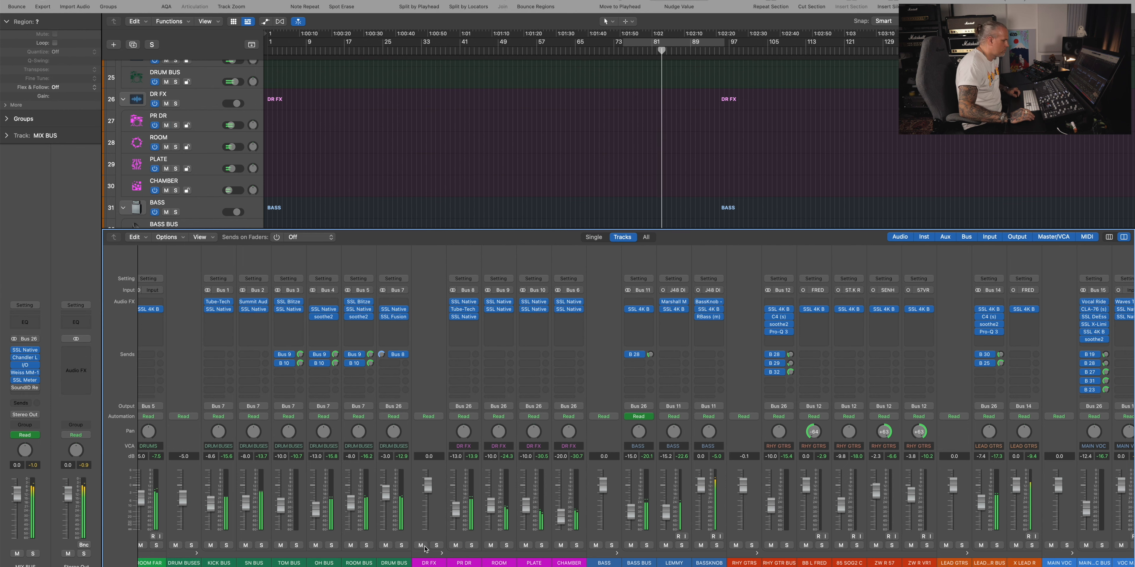
- Solo the lead guitar bus, audition the SSL X-Delay on the GTR DLY channel using its bypass, and close the plug-in
{"action": "scroll", "coordinate": [633, 377], "scroll_direction": "right", "scroll_amount": 5}
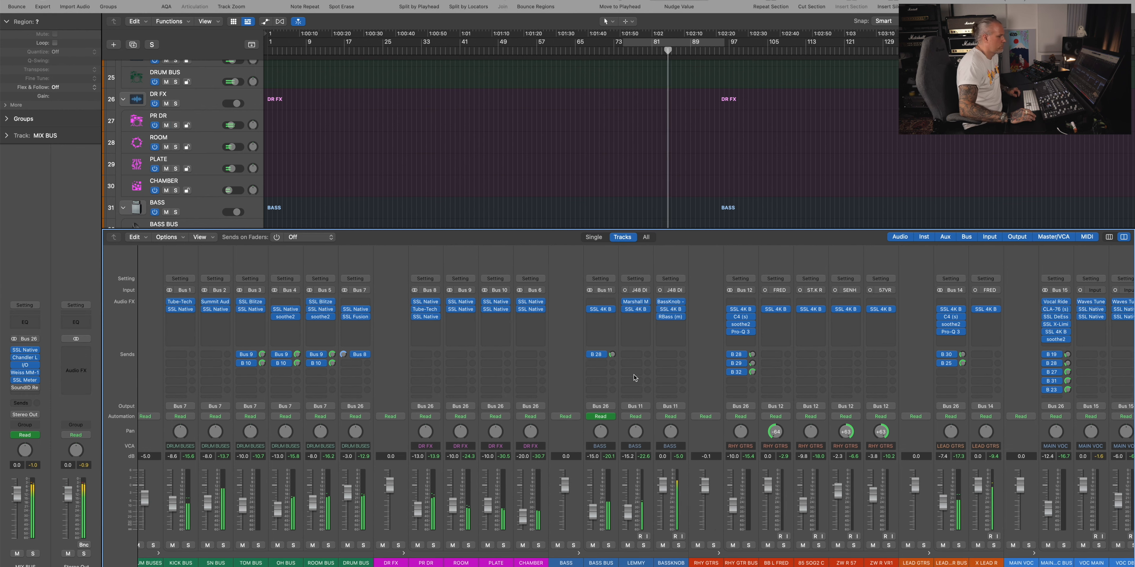
{"action": "scroll", "coordinate": [633, 377], "scroll_direction": "right", "scroll_amount": 15}
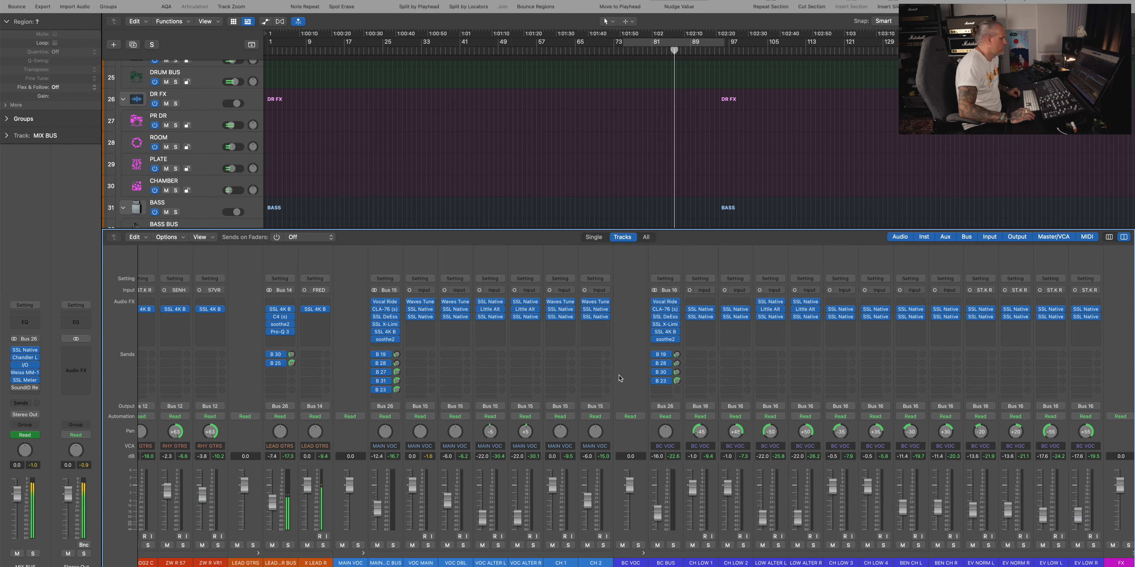
{"action": "left_click", "coordinate": [289, 546]}
{"action": "scroll", "coordinate": [820, 410], "scroll_direction": "right", "scroll_amount": 13}
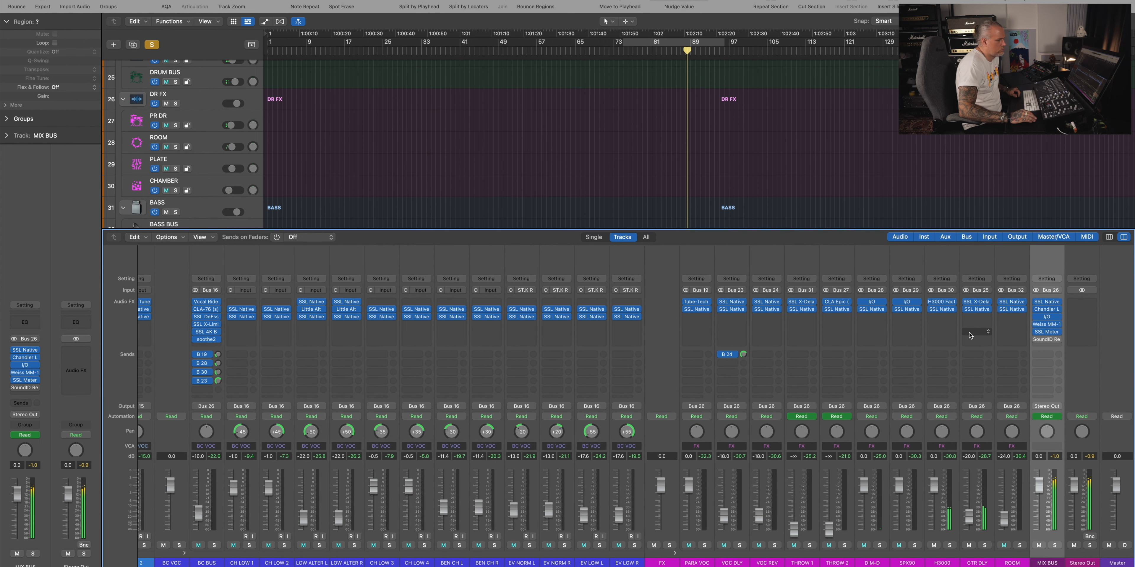
{"action": "left_click", "coordinate": [976, 302]}
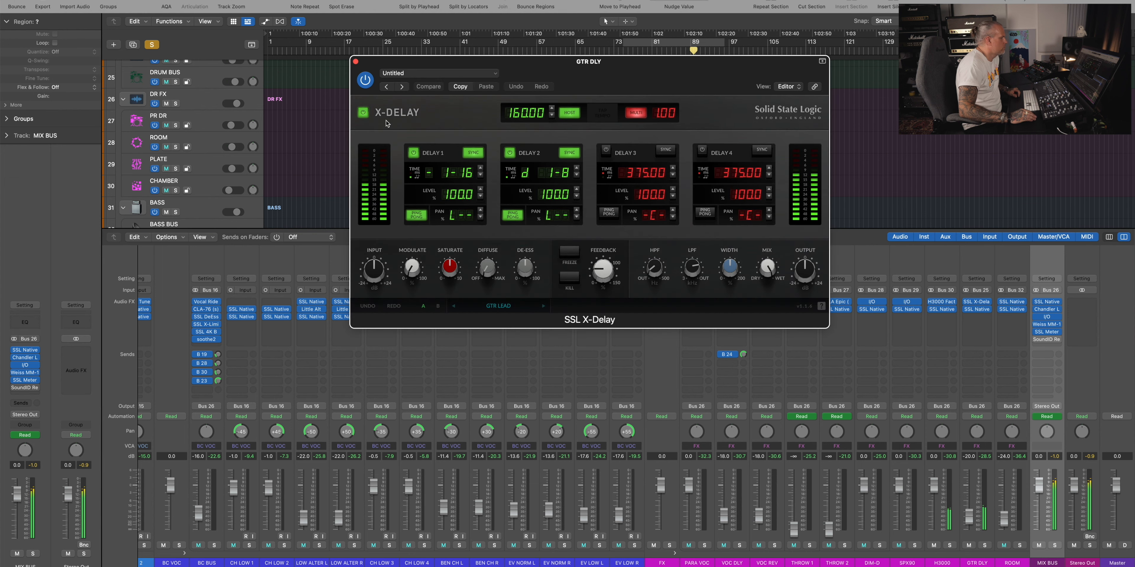
{"action": "left_click", "coordinate": [365, 81]}
{"action": "left_click", "coordinate": [356, 62]}
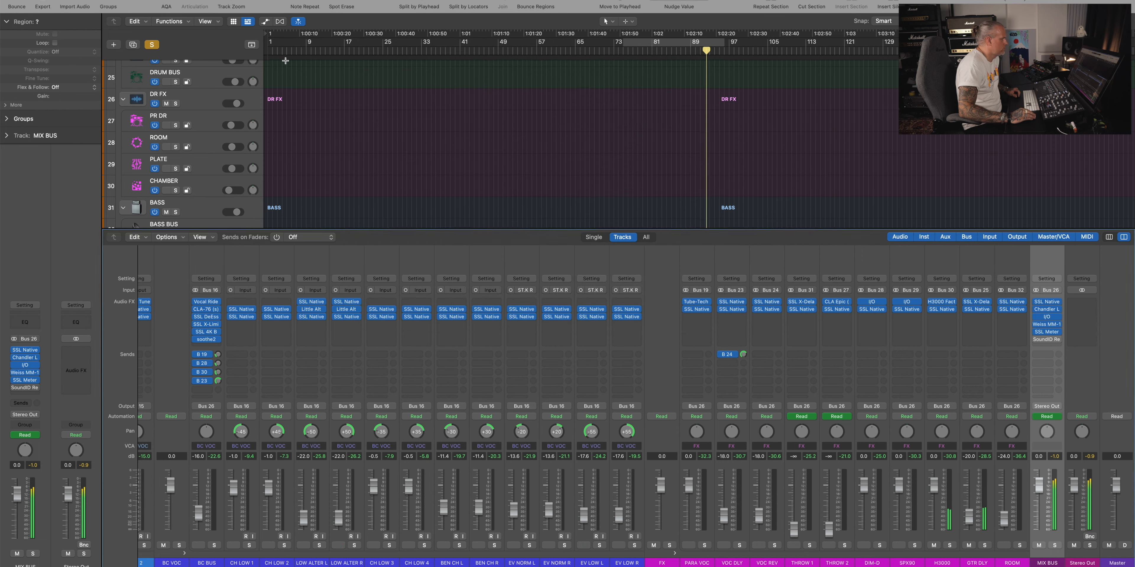
- Clear the lead guitar solo and solo the RHY GTR BUS channel
{"action": "scroll", "coordinate": [752, 362], "scroll_direction": "left", "scroll_amount": 10}
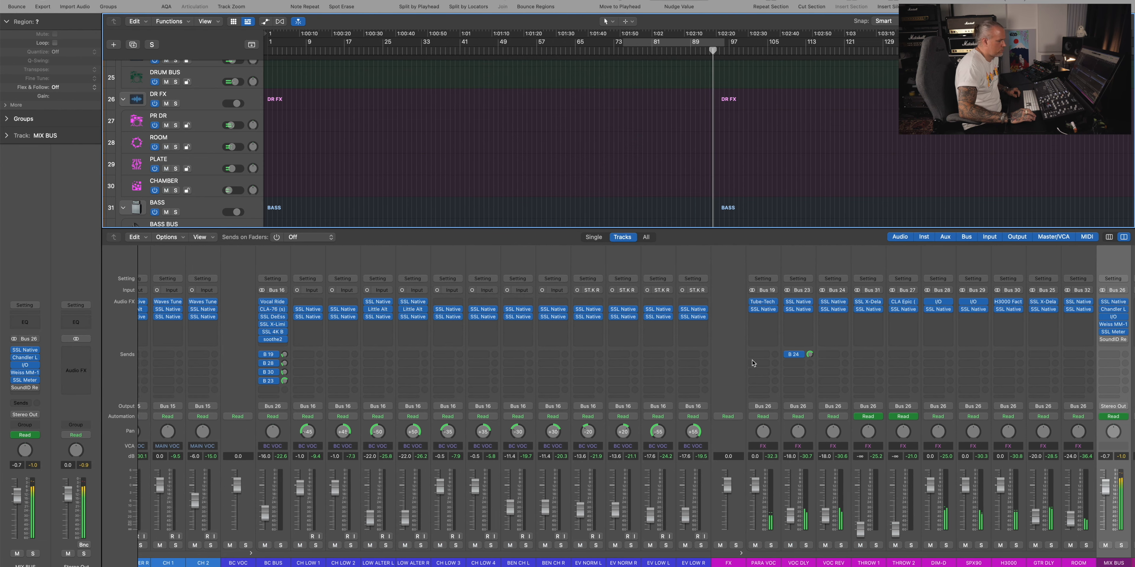
{"action": "scroll", "coordinate": [752, 362], "scroll_direction": "left", "scroll_amount": 10}
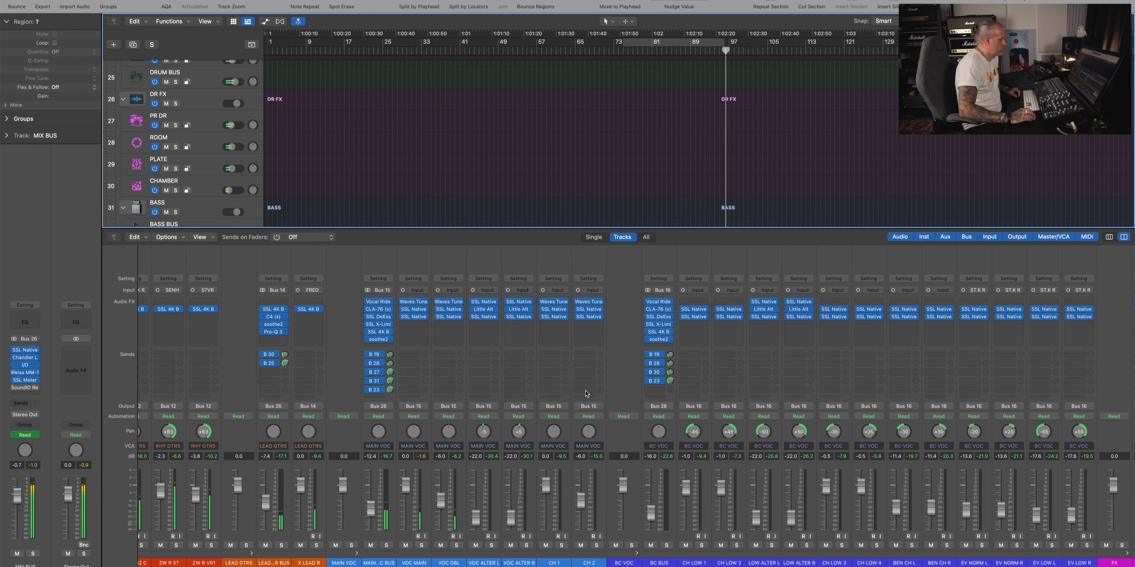
{"action": "scroll", "coordinate": [689, 361], "scroll_direction": "left", "scroll_amount": 12}
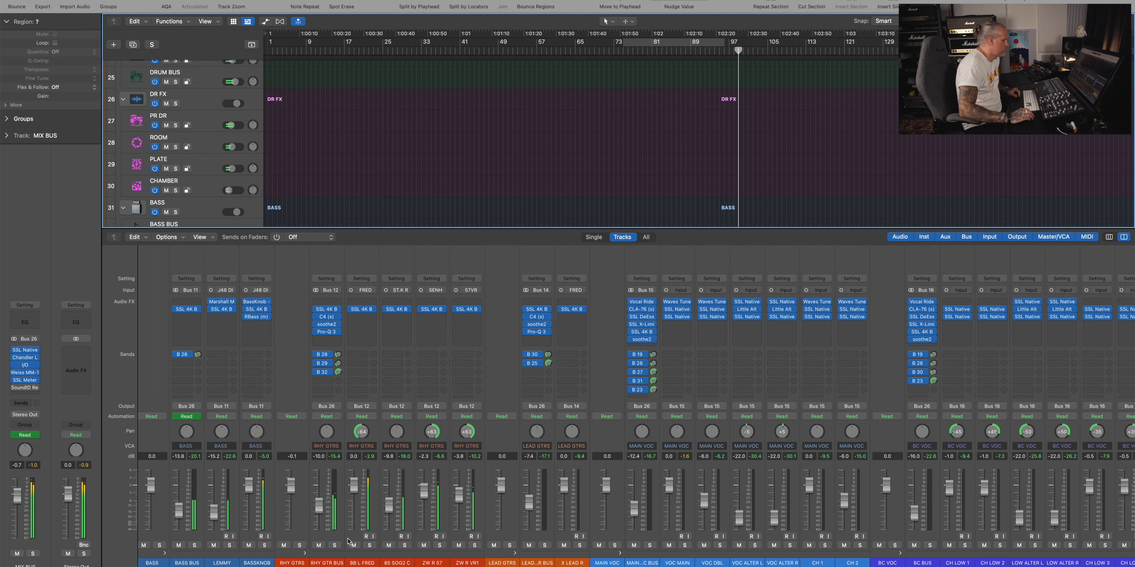
{"action": "left_click", "coordinate": [334, 545]}
- Compare the guitar ROOM channel's FlexVerb bypassed and enabled, leave it enabled, close it and clear the solo
{"action": "scroll", "coordinate": [713, 439], "scroll_direction": "right", "scroll_amount": 15}
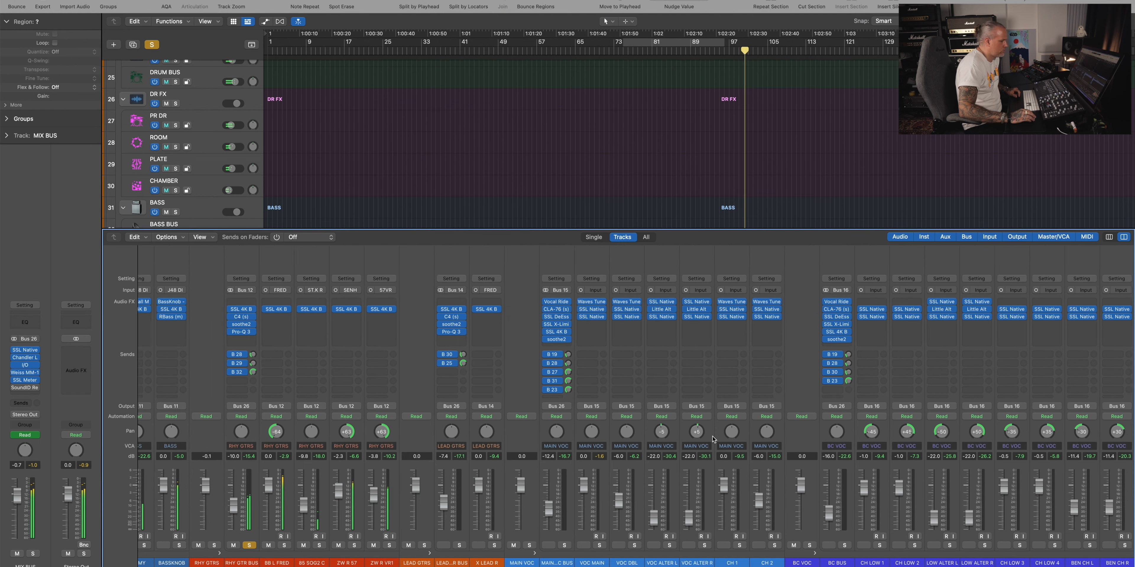
{"action": "scroll", "coordinate": [714, 439], "scroll_direction": "right", "scroll_amount": 14}
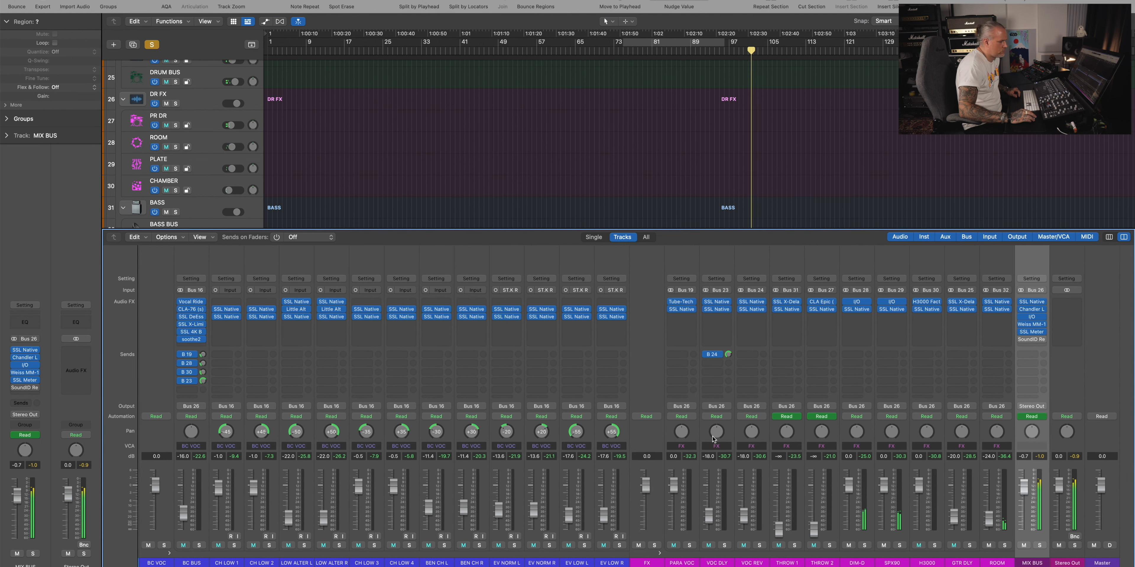
{"action": "left_click", "coordinate": [1011, 306]}
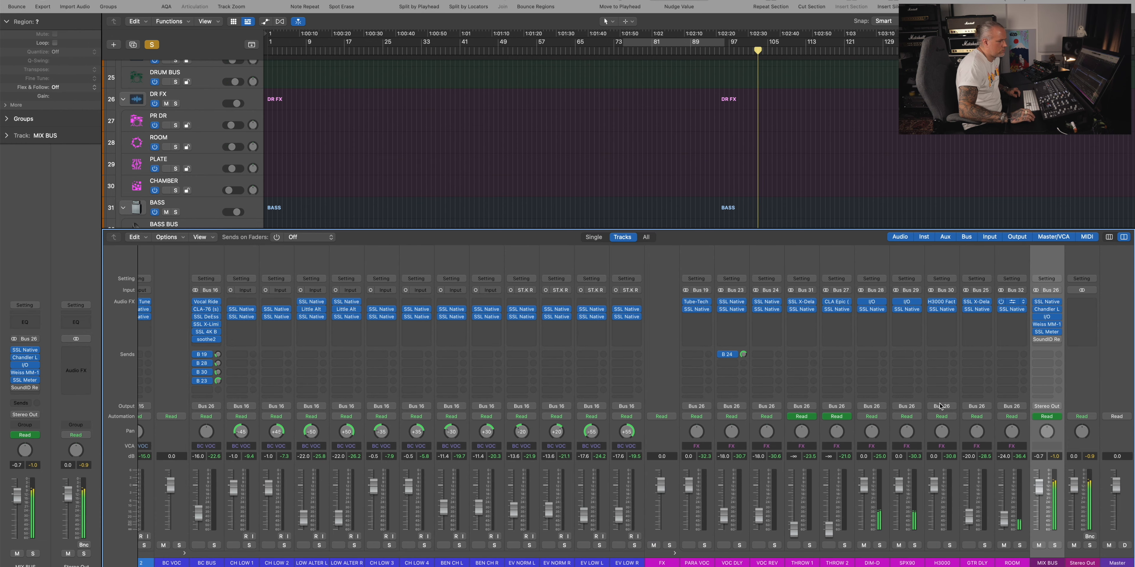
{"action": "left_click", "coordinate": [365, 79]}
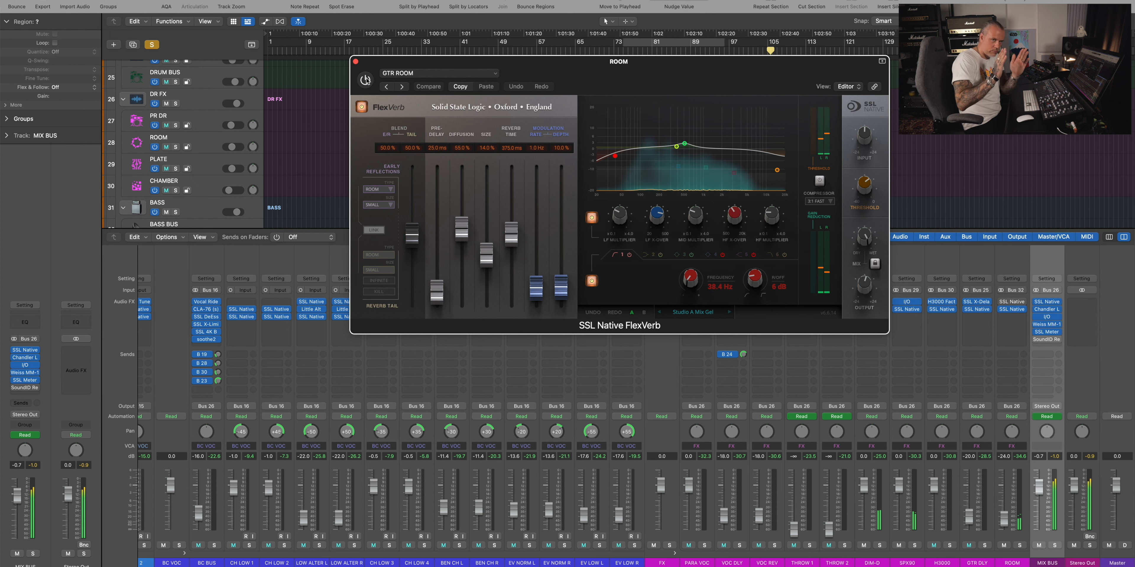
{"action": "left_click", "coordinate": [366, 80]}
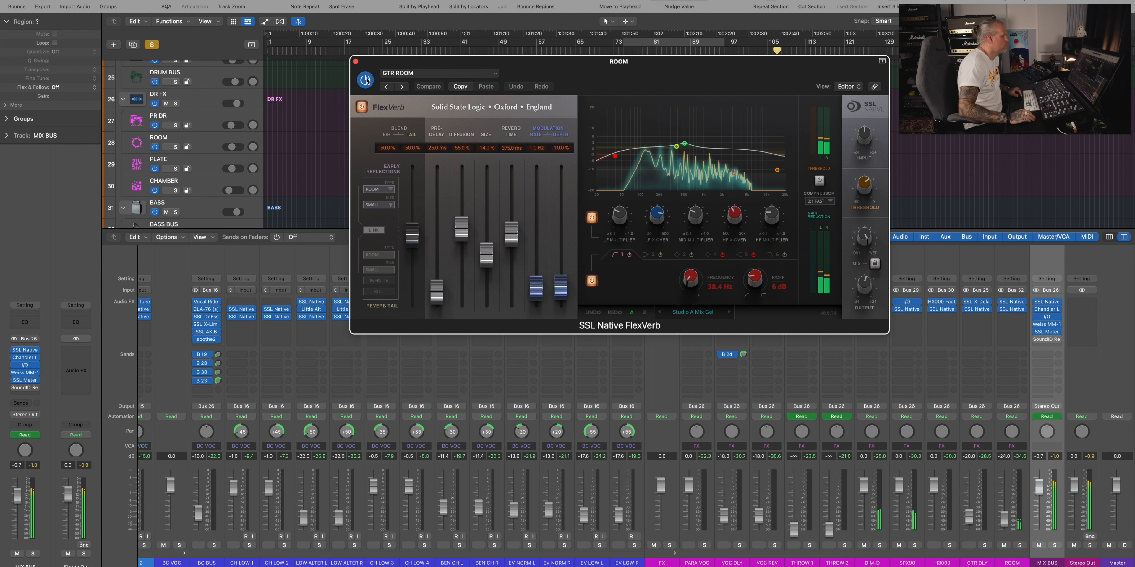
{"action": "left_click", "coordinate": [355, 62]}
{"action": "left_click", "coordinate": [152, 45]}
- Solo BC VOC, compare it with VOC DLY and VOC REV muted and unmuted, and clear the solo
{"action": "scroll", "coordinate": [338, 483], "scroll_direction": "left", "scroll_amount": 6}
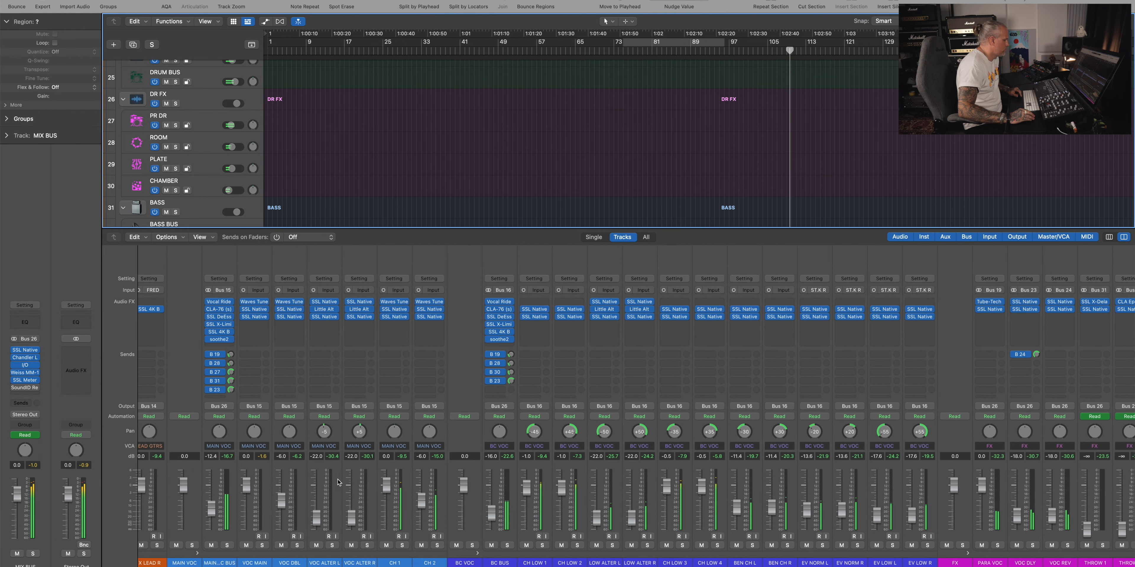
{"action": "scroll", "coordinate": [339, 482], "scroll_direction": "left", "scroll_amount": 2}
{"action": "left_click", "coordinate": [505, 545]}
{"action": "scroll", "coordinate": [668, 487], "scroll_direction": "right", "scroll_amount": 6}
{"action": "left_click", "coordinate": [816, 545]}
{"action": "left_click", "coordinate": [851, 546]}
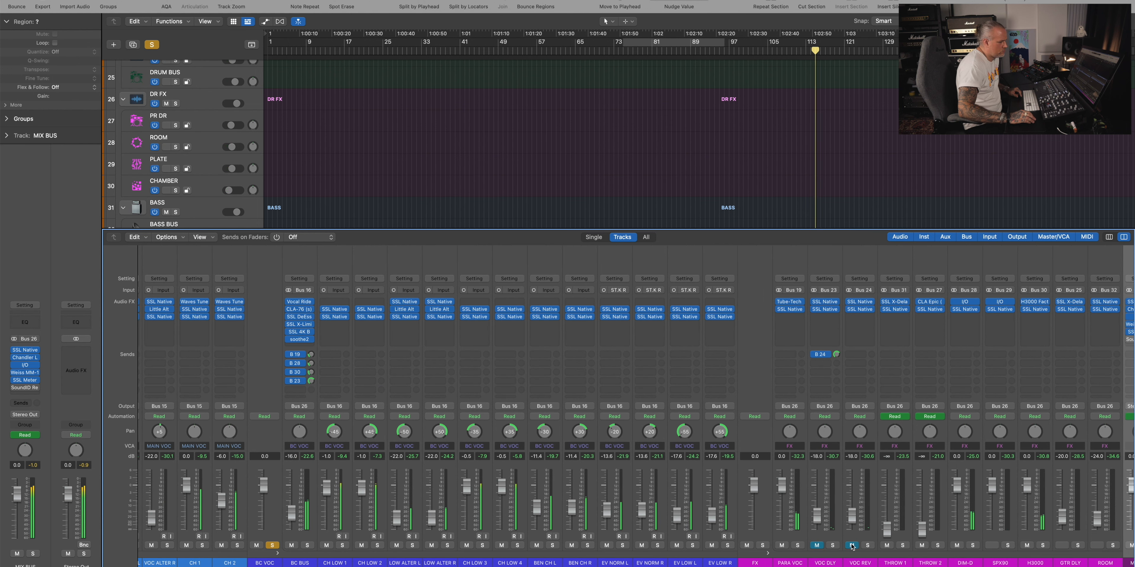
{"action": "left_click", "coordinate": [852, 546]}
{"action": "left_click", "coordinate": [822, 546]}
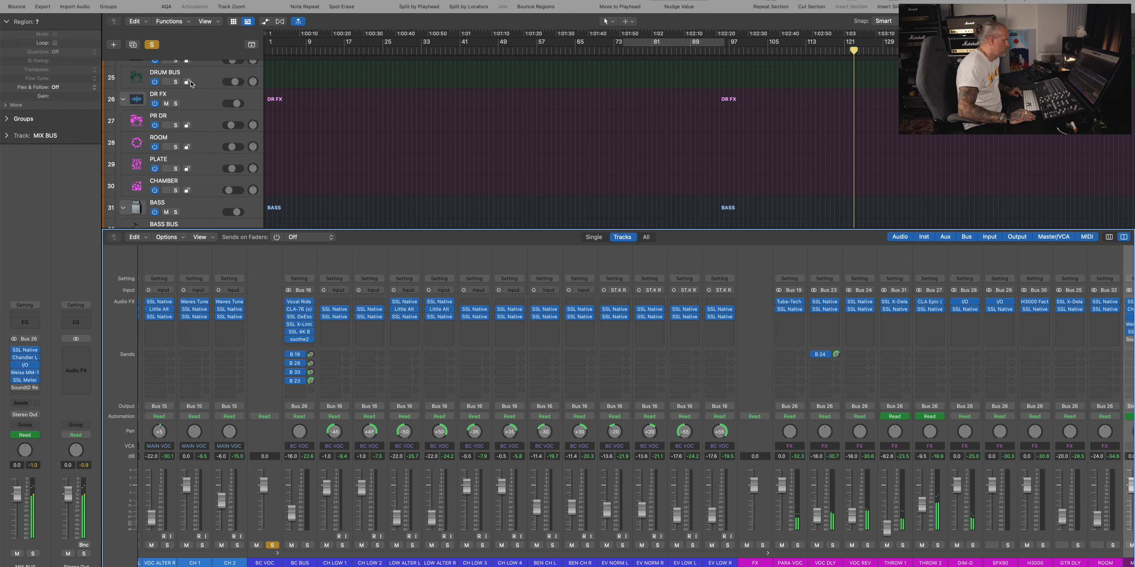
{"action": "left_click", "coordinate": [152, 44]}
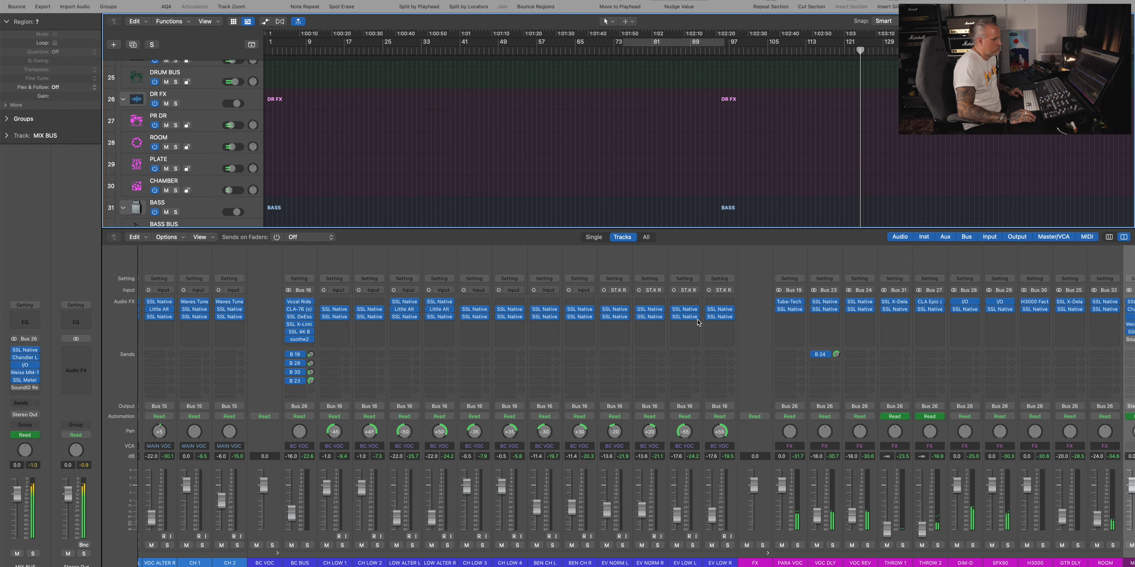
- Inspect the SSL Native Channel Strip 2 on the KICK BUS channel and close it
{"action": "scroll", "coordinate": [700, 323], "scroll_direction": "right", "scroll_amount": 5}
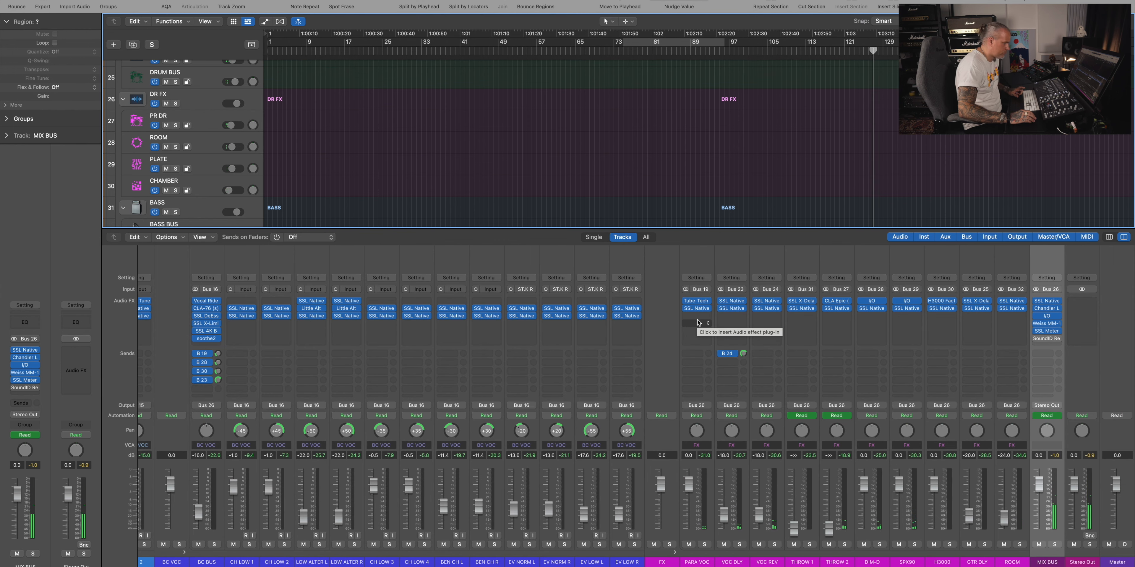
{"action": "scroll", "coordinate": [626, 401], "scroll_direction": "left", "scroll_amount": 10}
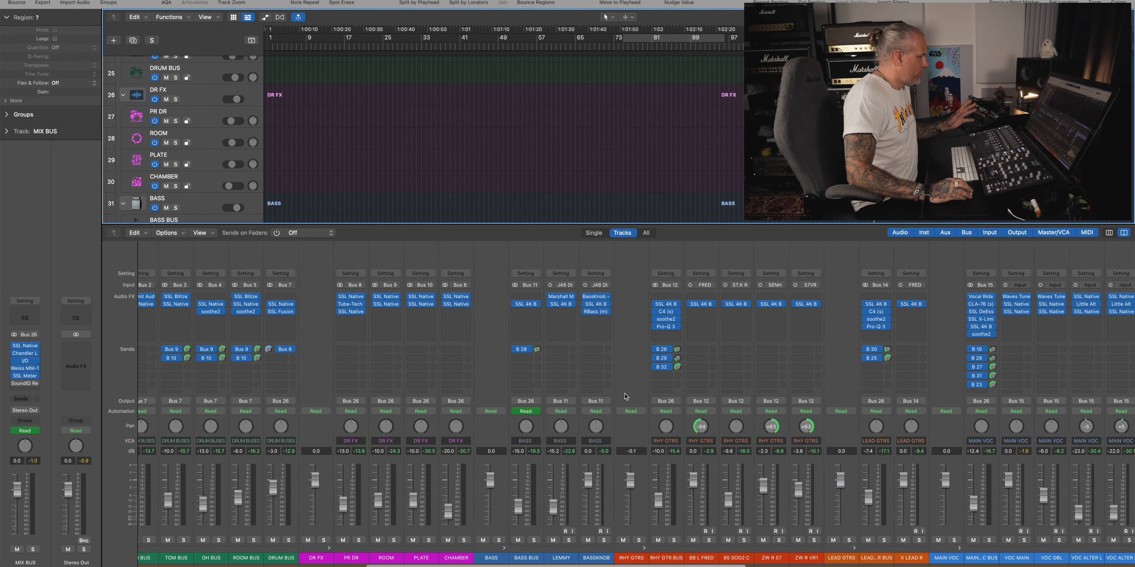
{"action": "scroll", "coordinate": [626, 396], "scroll_direction": "left", "scroll_amount": 15}
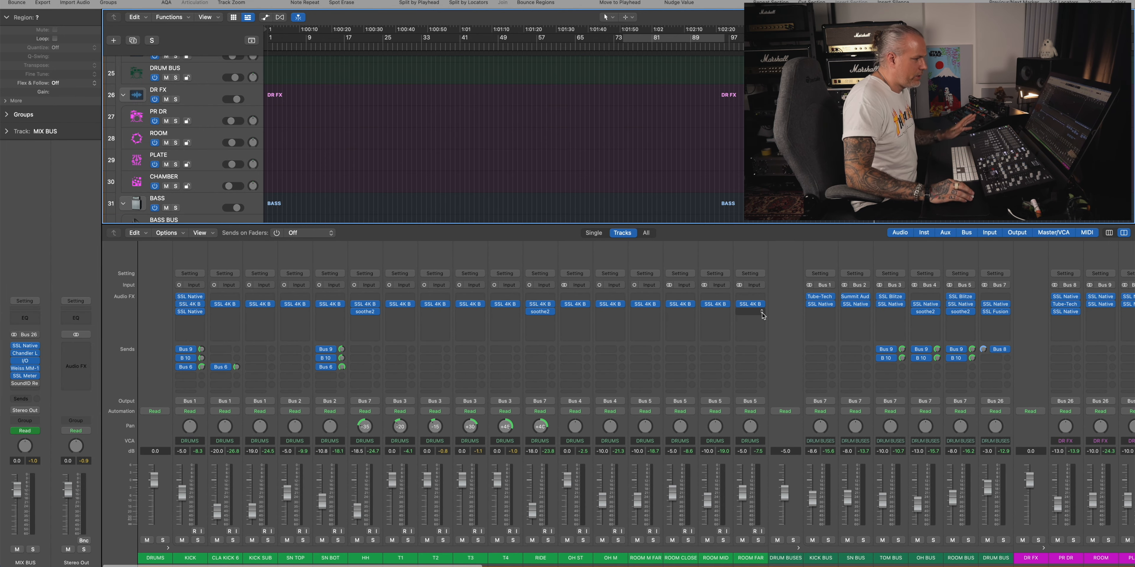
{"action": "scroll", "coordinate": [734, 317], "scroll_direction": "right", "scroll_amount": 5}
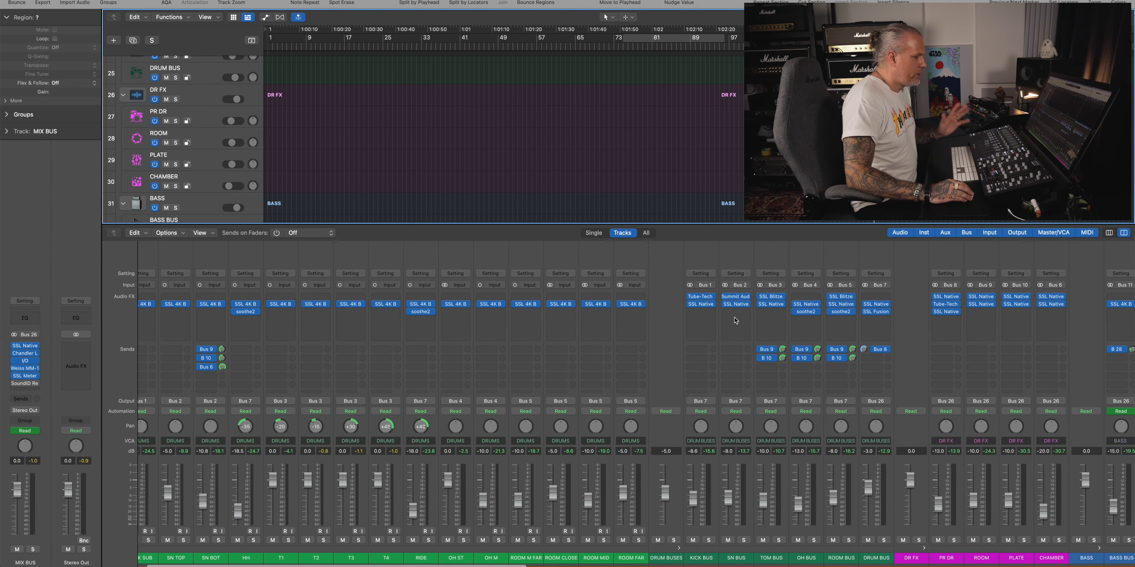
{"action": "left_click", "coordinate": [700, 305]}
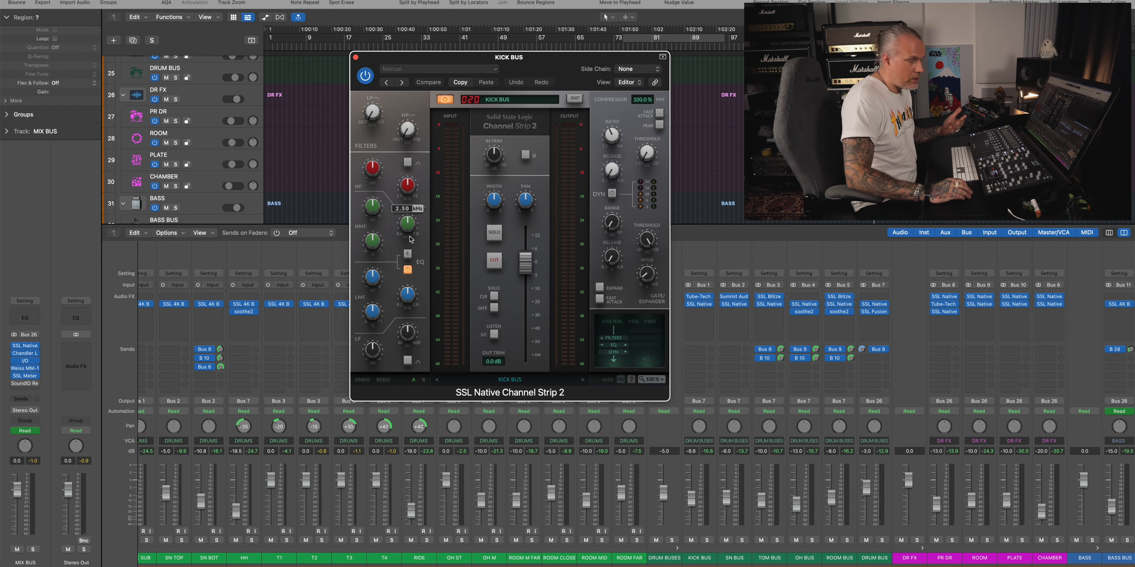
{"action": "left_click", "coordinate": [356, 57]}
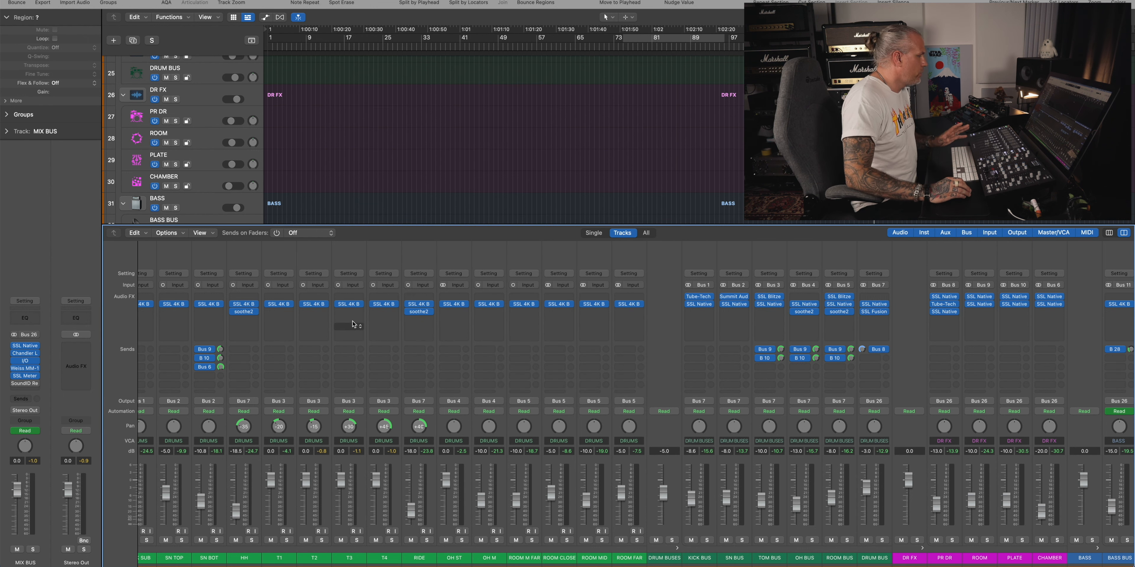
- Inspect the SSL Blitzer compressor on the drum ROOM BUS channel and close it
{"action": "scroll", "coordinate": [296, 316], "scroll_direction": "left", "scroll_amount": 3}
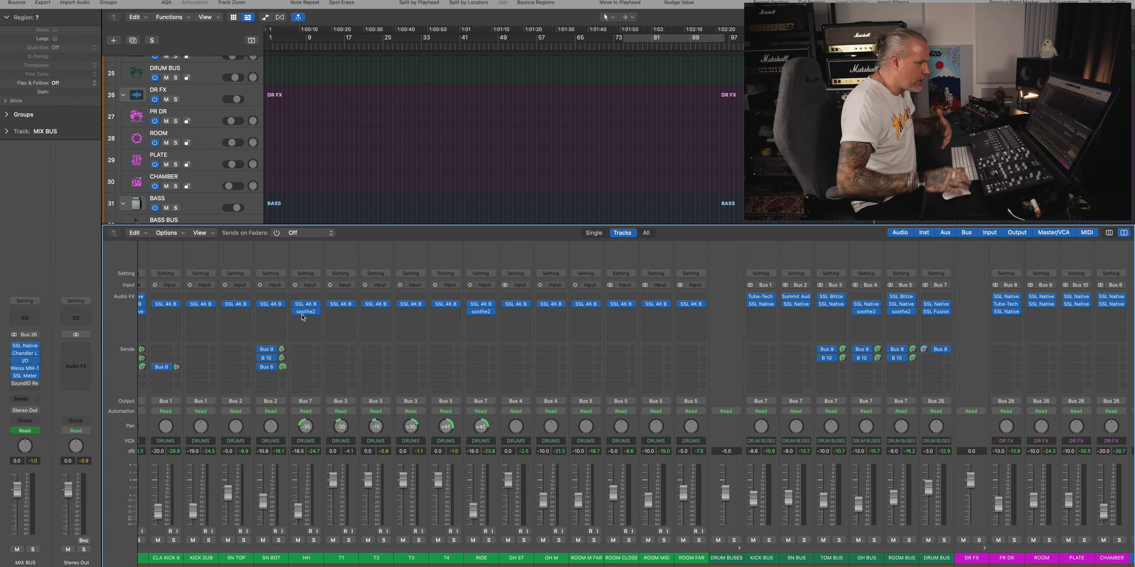
{"action": "scroll", "coordinate": [456, 357], "scroll_direction": "right", "scroll_amount": 12}
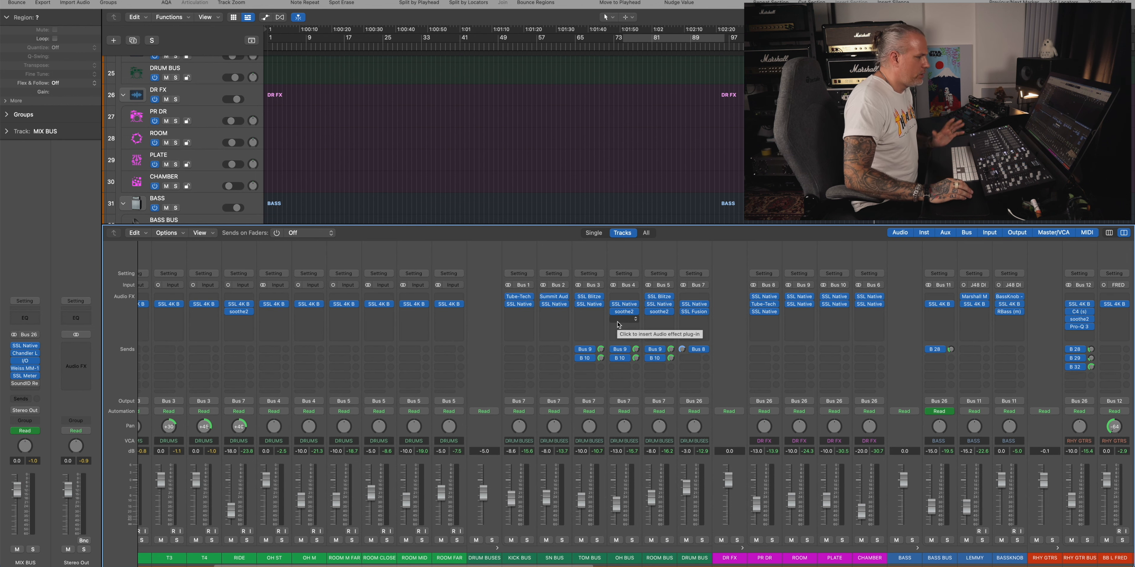
{"action": "left_click", "coordinate": [660, 300]}
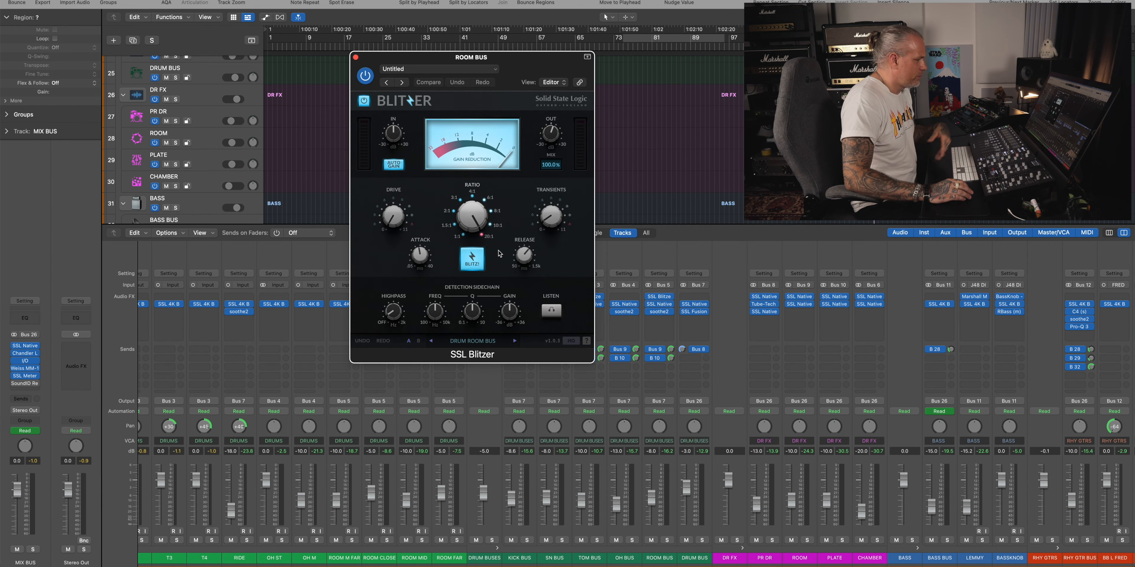
{"action": "key", "text": "super+w"}
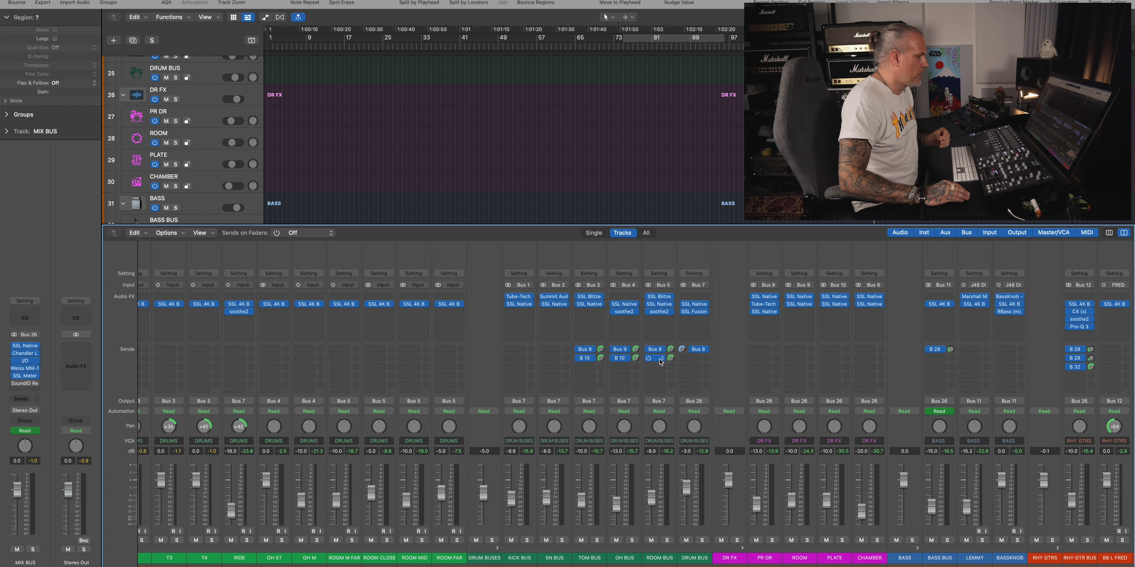
- Review the sends on the kick, snare and drum bus channels, and open the SSL 4K B on the LEMMY bass channel
{"action": "scroll", "coordinate": [568, 368], "scroll_direction": "left", "scroll_amount": 10}
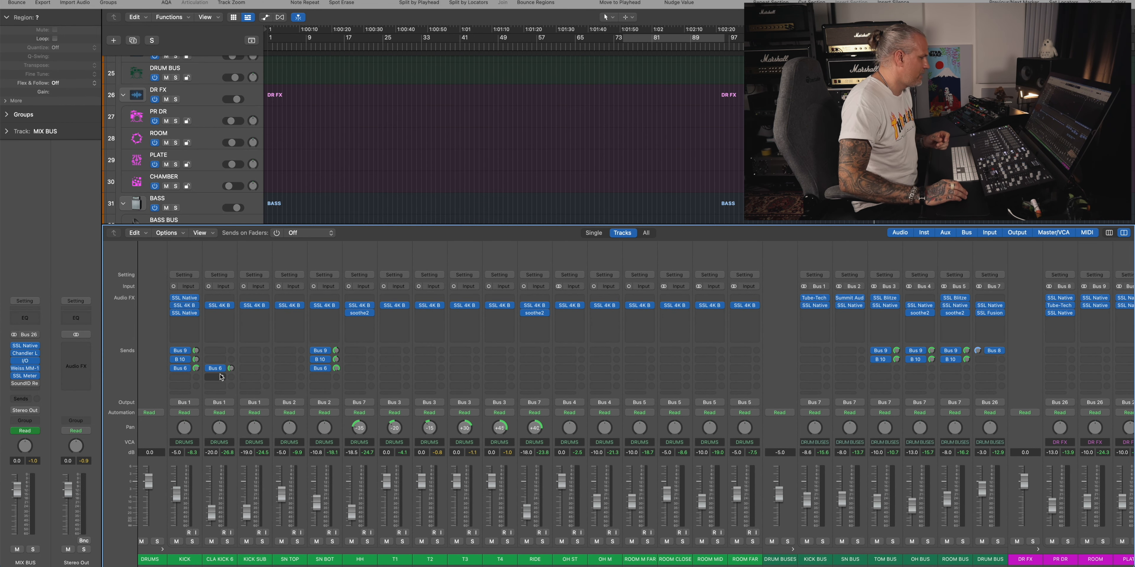
{"action": "scroll", "coordinate": [653, 416], "scroll_direction": "right", "scroll_amount": 10}
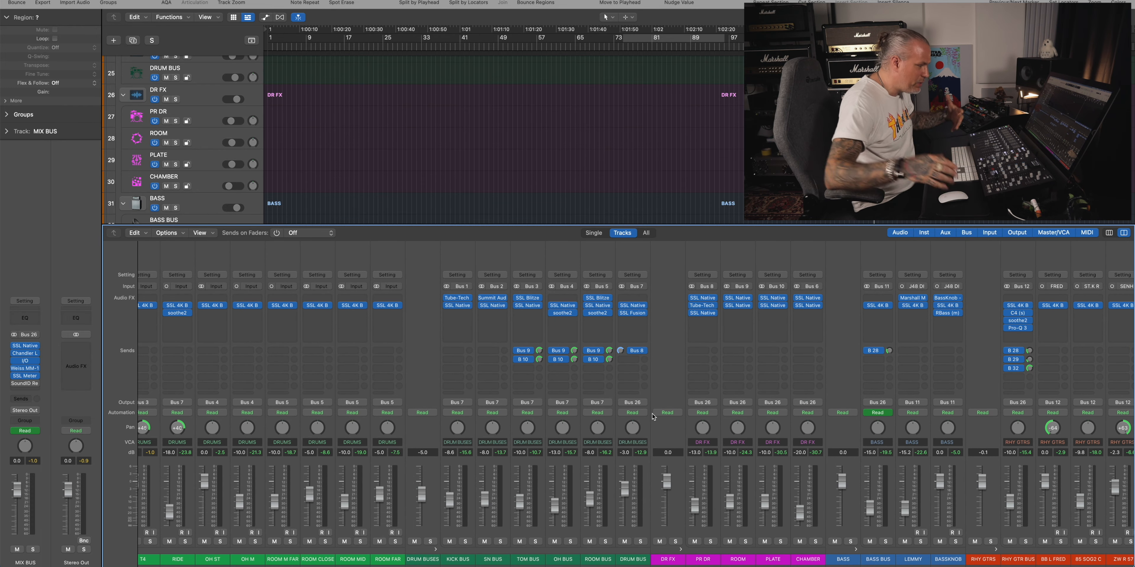
{"action": "scroll", "coordinate": [653, 416], "scroll_direction": "right", "scroll_amount": 6}
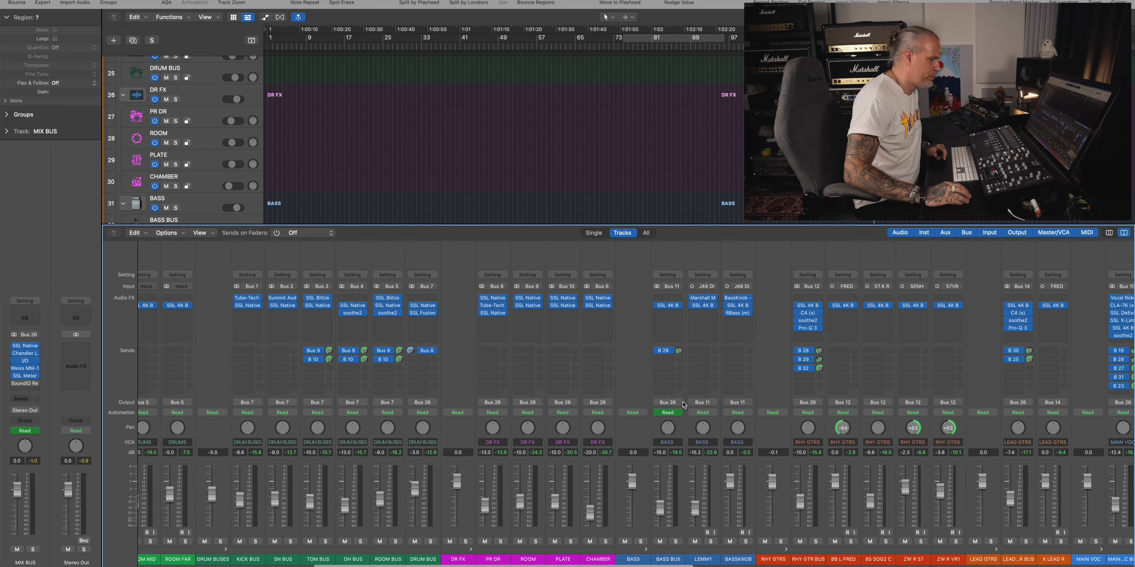
{"action": "scroll", "coordinate": [684, 404], "scroll_direction": "right", "scroll_amount": 2}
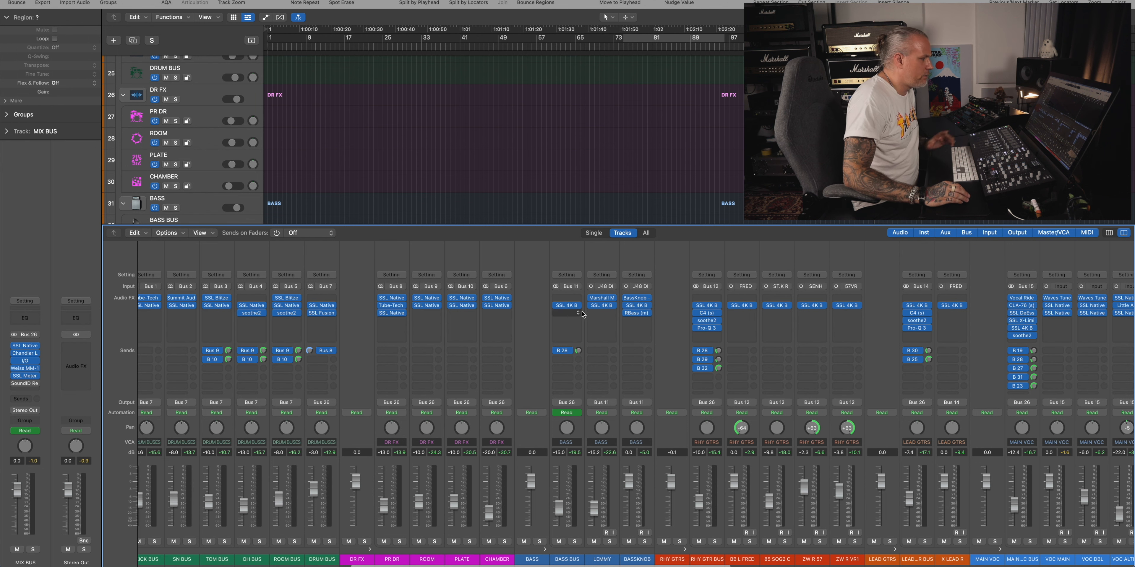
{"action": "left_click", "coordinate": [603, 308]}
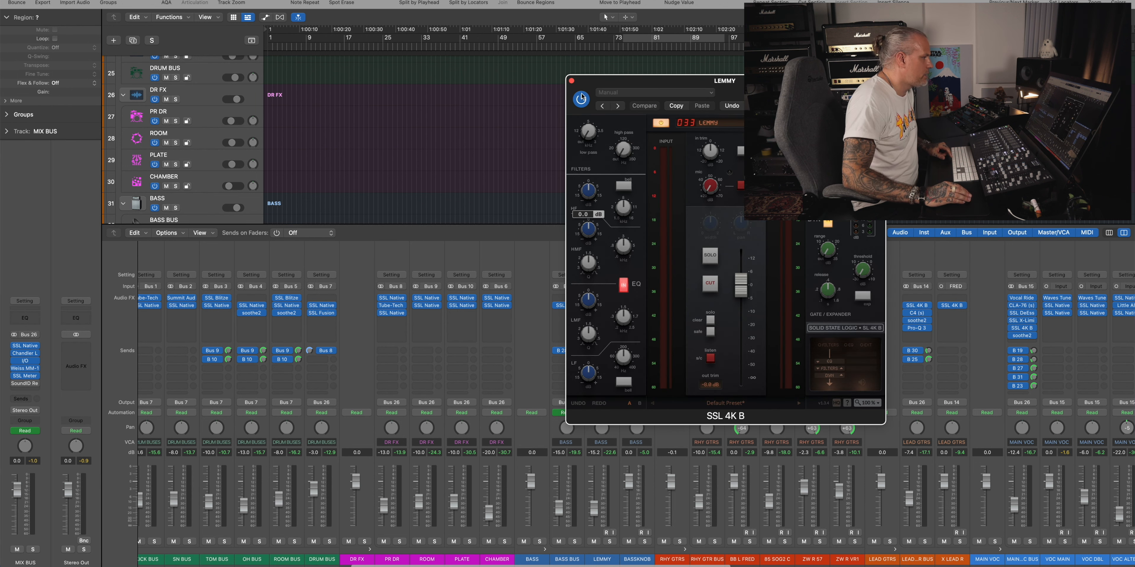
- Close the LEMMY plug-in, open the SSL 4K B on BASSKNOB, and play that channel soloed from about bar 9
{"action": "left_click", "coordinate": [572, 94]}
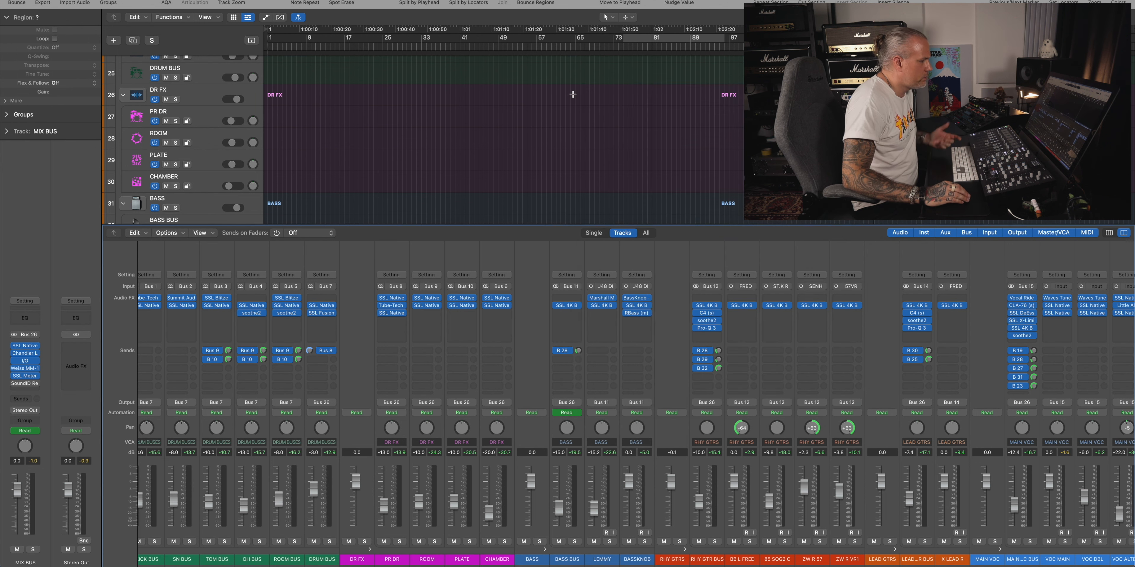
{"action": "left_click", "coordinate": [636, 305]}
{"action": "left_click", "coordinate": [308, 47]}
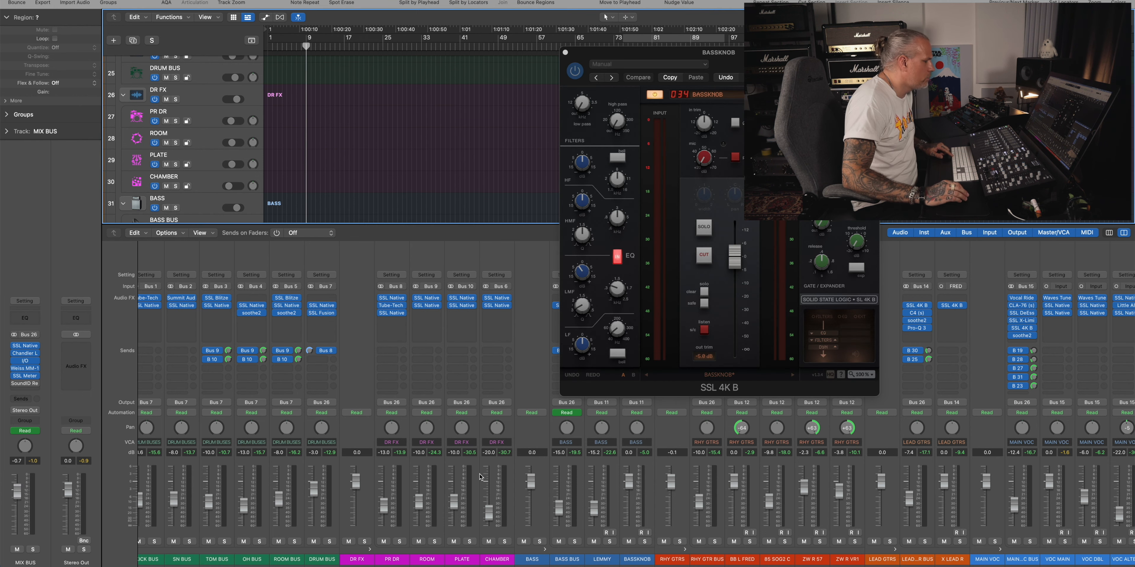
{"action": "left_click", "coordinate": [574, 541]}
{"action": "key", "text": "space"}
{"action": "left_click", "coordinate": [644, 541]}
{"action": "left_click", "coordinate": [575, 541]}
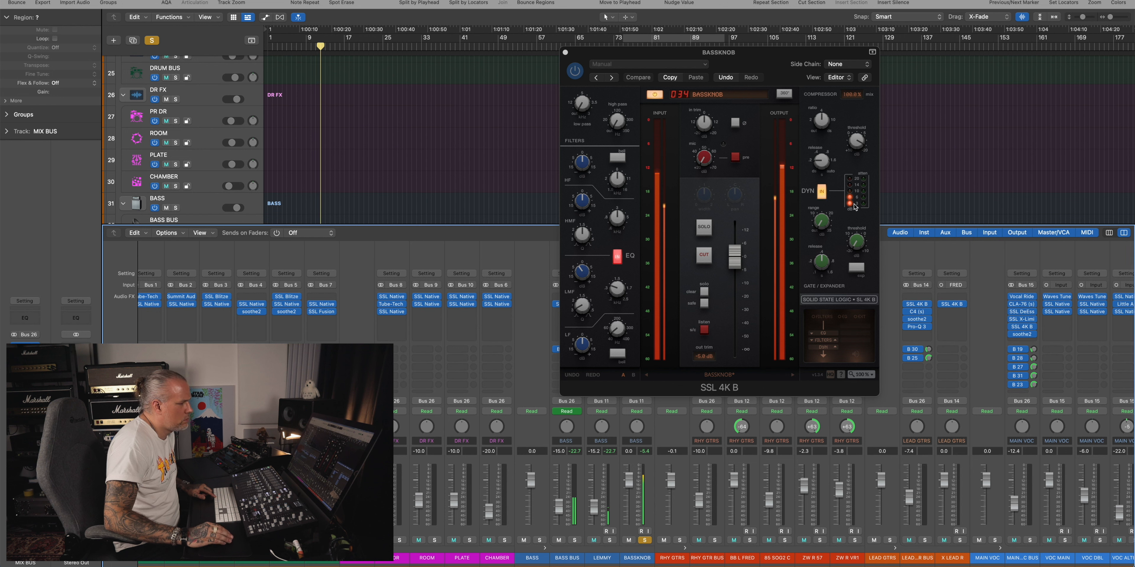
- Add LEMMY to the BASSKNOB solo for comparison, and switch to soloing only BASS BUS
{"action": "left_click", "coordinate": [610, 541]}
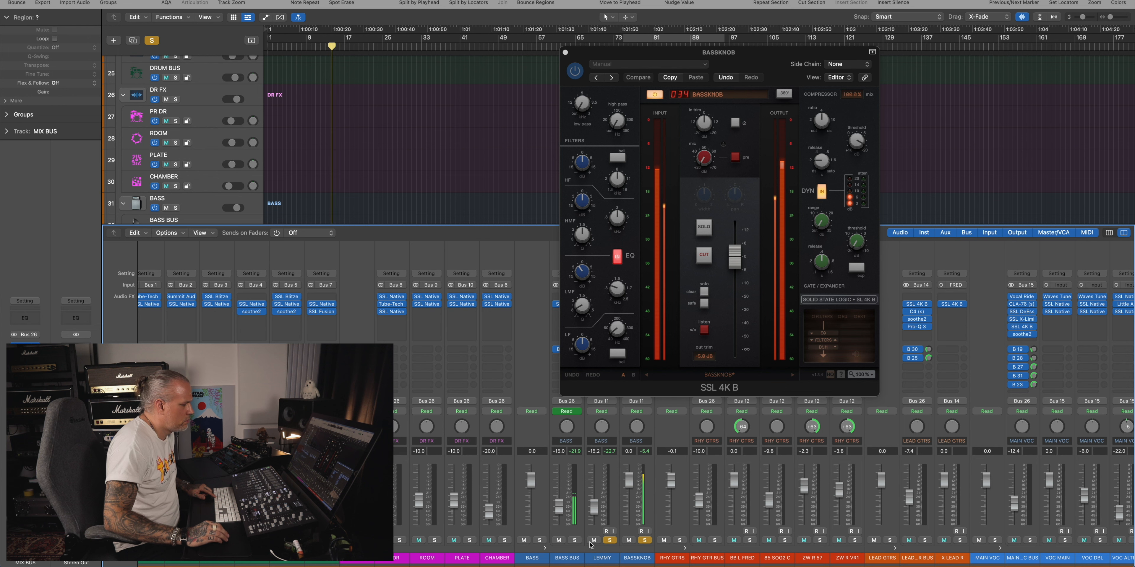
{"action": "left_click", "coordinate": [574, 540]}
{"action": "left_click", "coordinate": [609, 541]}
{"action": "left_click", "coordinate": [644, 540]}
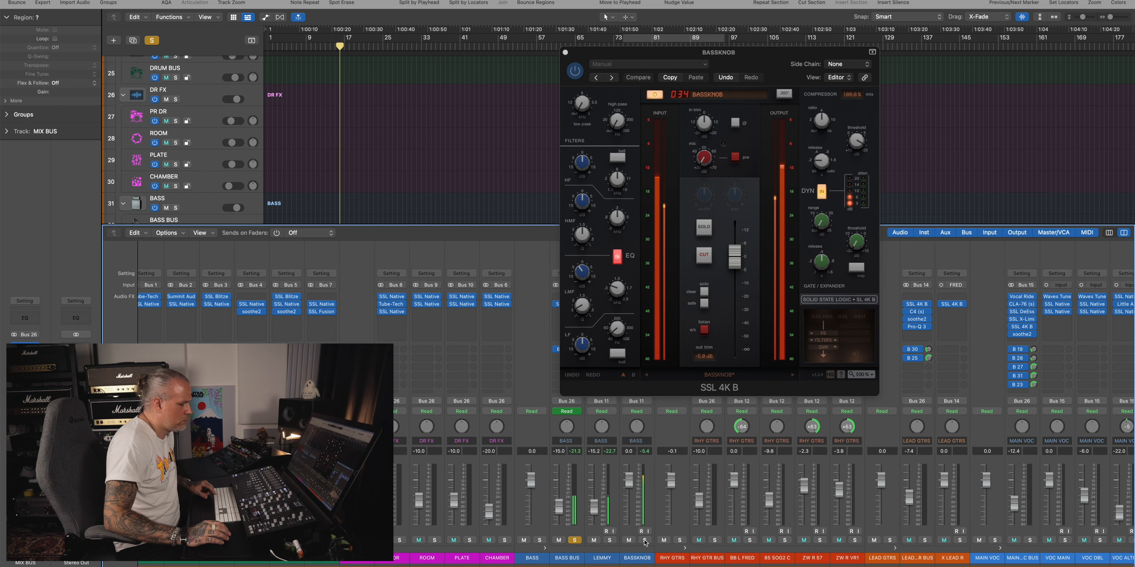
- Check the bass channels in the SSL plug-in mixer, then clear the BASS BUS solo and close the BASSKNOB plug-in
{"action": "key", "text": "super+Tab"}
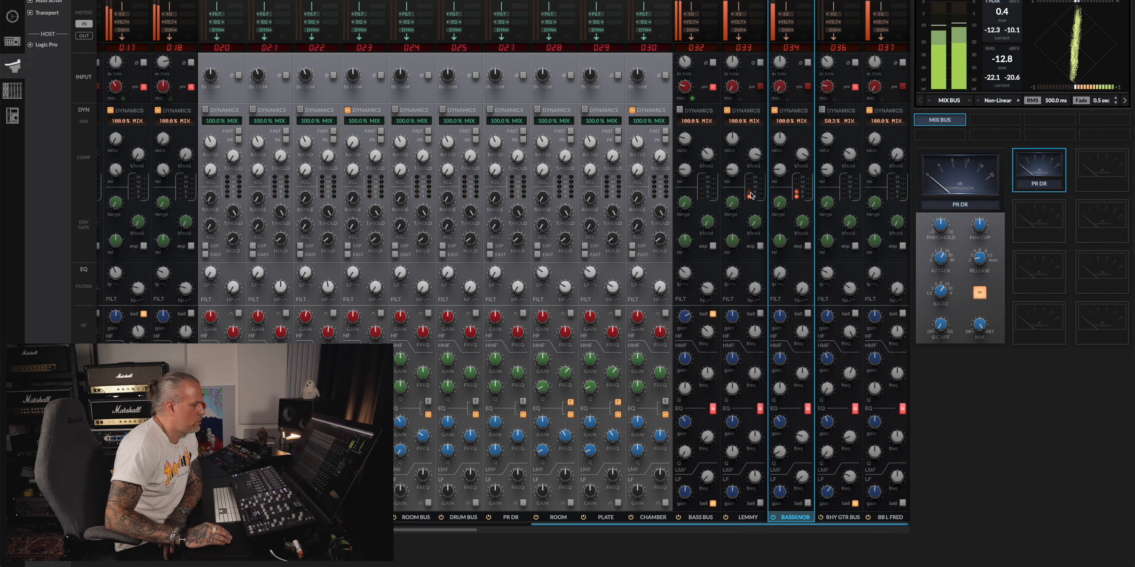
{"action": "key", "text": "super+Tab"}
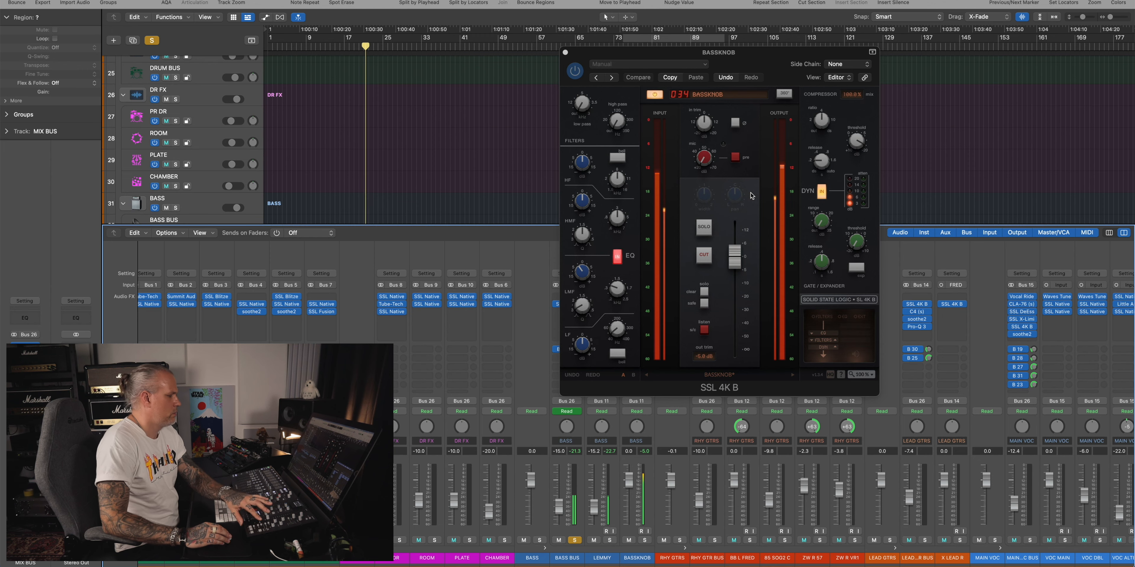
{"action": "left_click", "coordinate": [574, 540]}
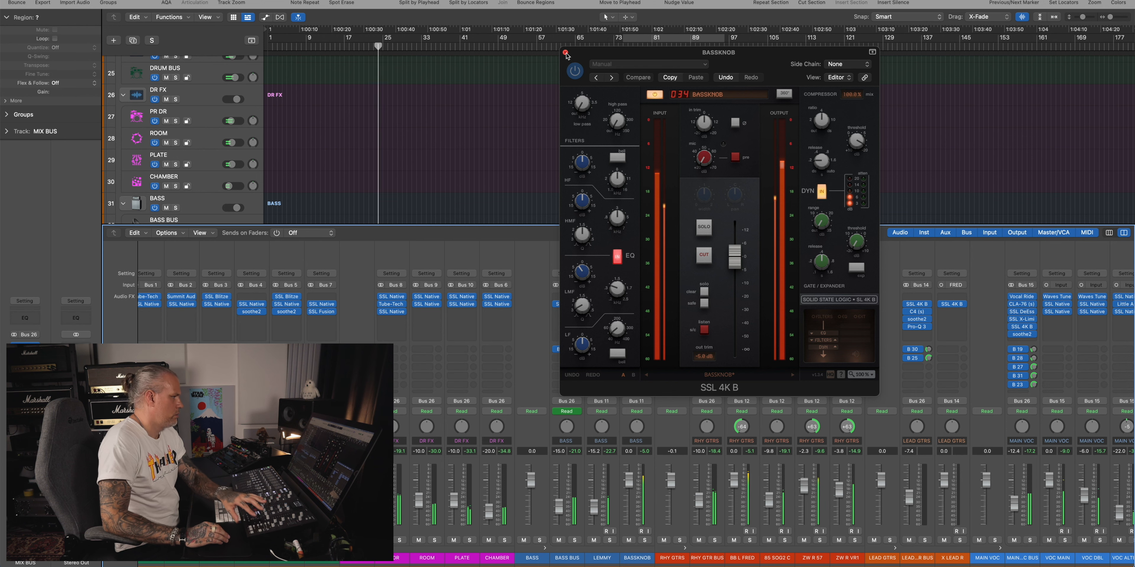
{"action": "left_click", "coordinate": [565, 52]}
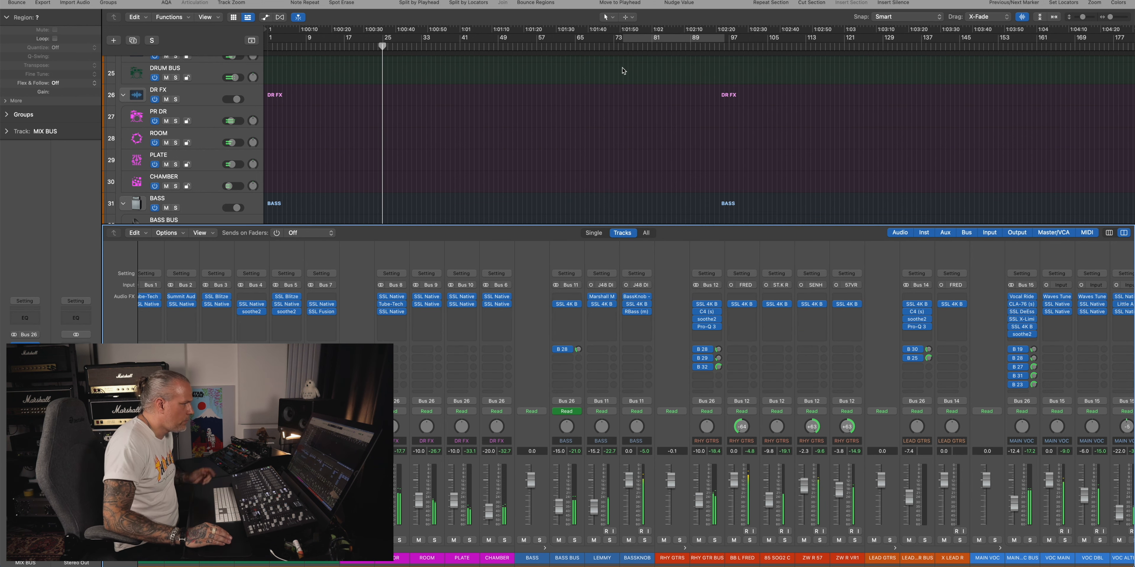
- Play from about bar 73 with the X LEAD R channel selected and check its compression in the SSL plug-in mixer
{"action": "left_click", "coordinate": [622, 46]}
{"action": "scroll", "coordinate": [761, 399], "scroll_direction": "right", "scroll_amount": 3}
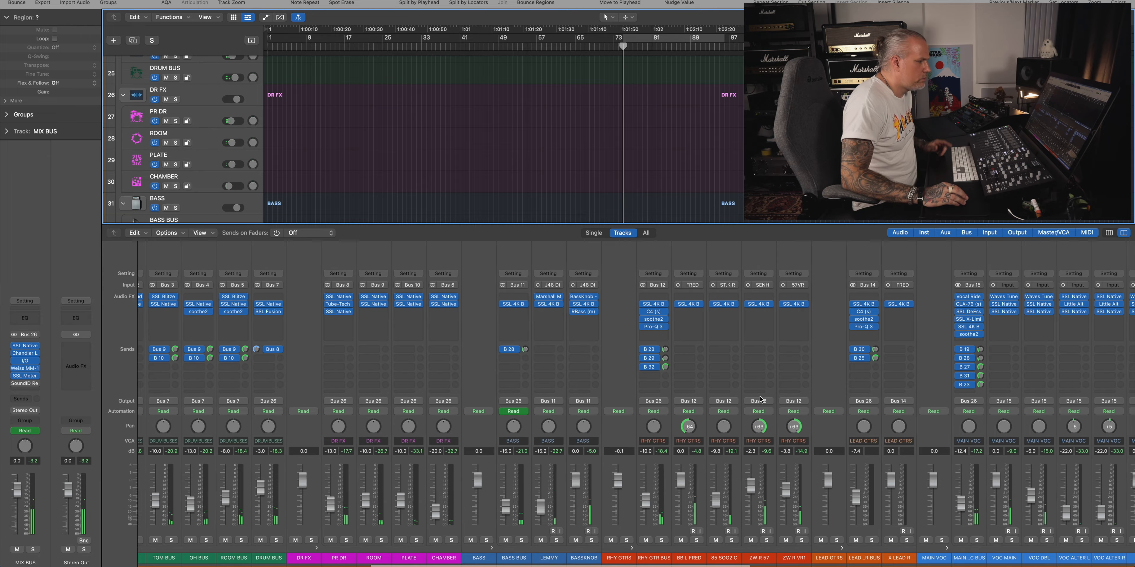
{"action": "scroll", "coordinate": [761, 400], "scroll_direction": "right", "scroll_amount": 2}
{"action": "scroll", "coordinate": [675, 530], "scroll_direction": "right", "scroll_amount": 2}
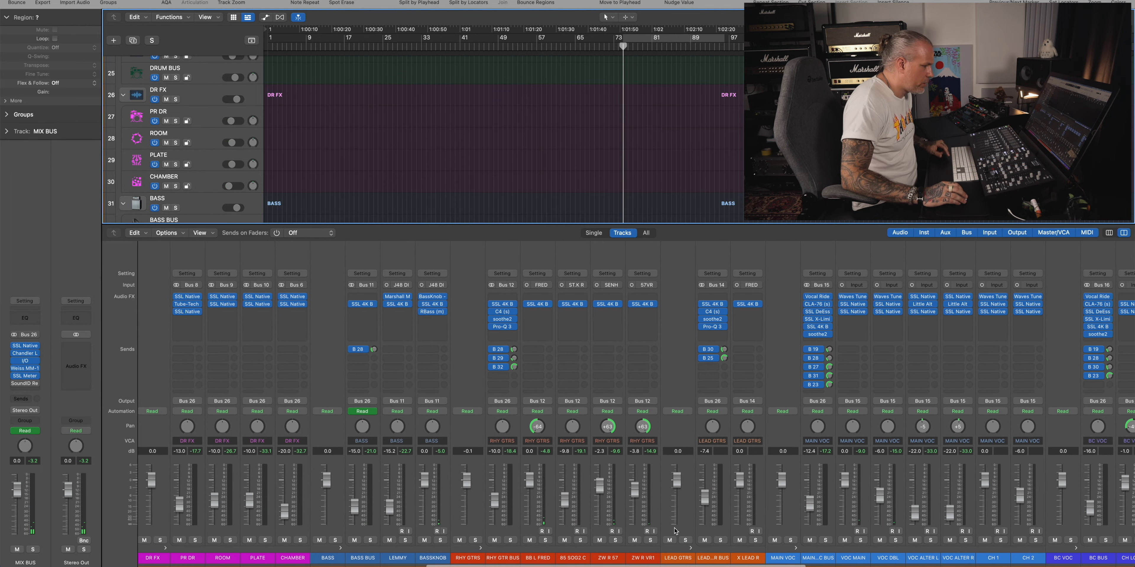
{"action": "left_click", "coordinate": [738, 536]}
{"action": "key", "text": "space"}
{"action": "key", "text": "super+Tab"}
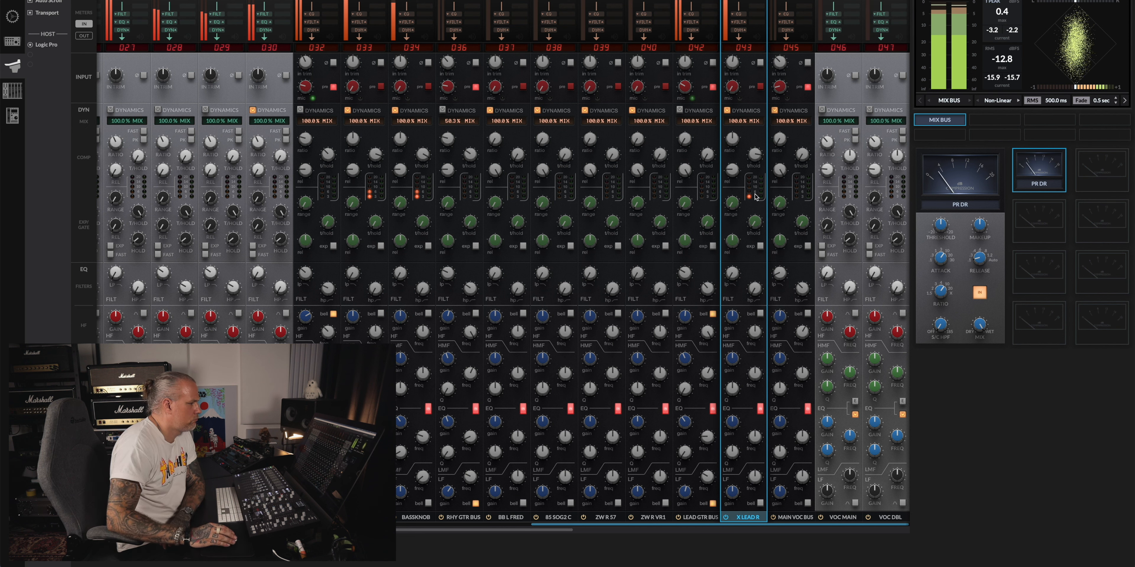
{"action": "key", "text": "super+Tab"}
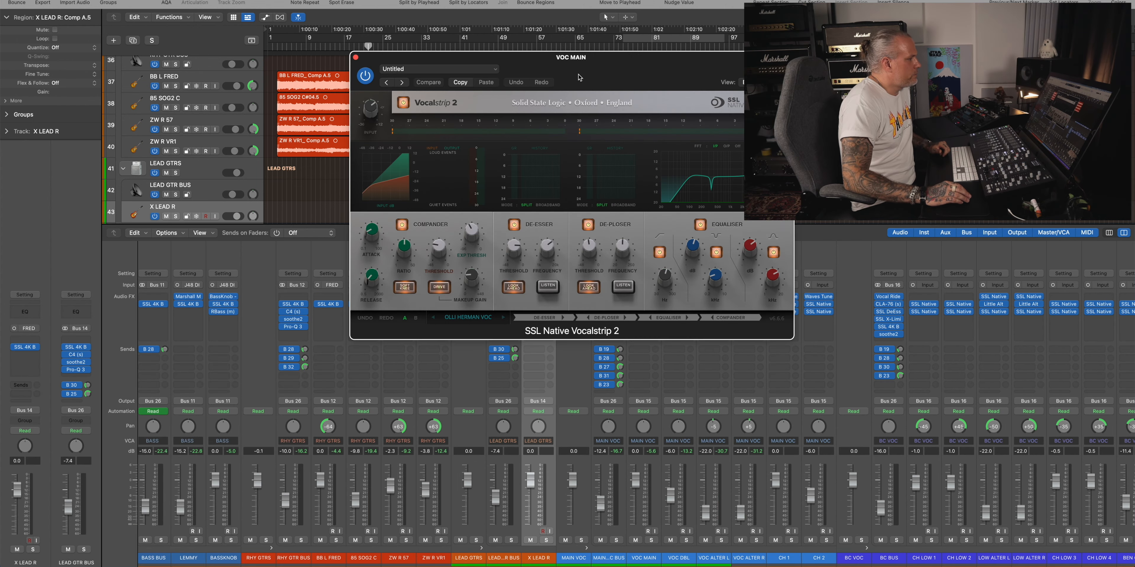
- Inspect and close the Vocalstrip 2 and Channel Strip 2 on VOC MAIN, checking the channel in the SSL plug-in mixer
{"action": "left_click_drag", "start_coordinate": [607, 69], "coordinate": [630, 66]}
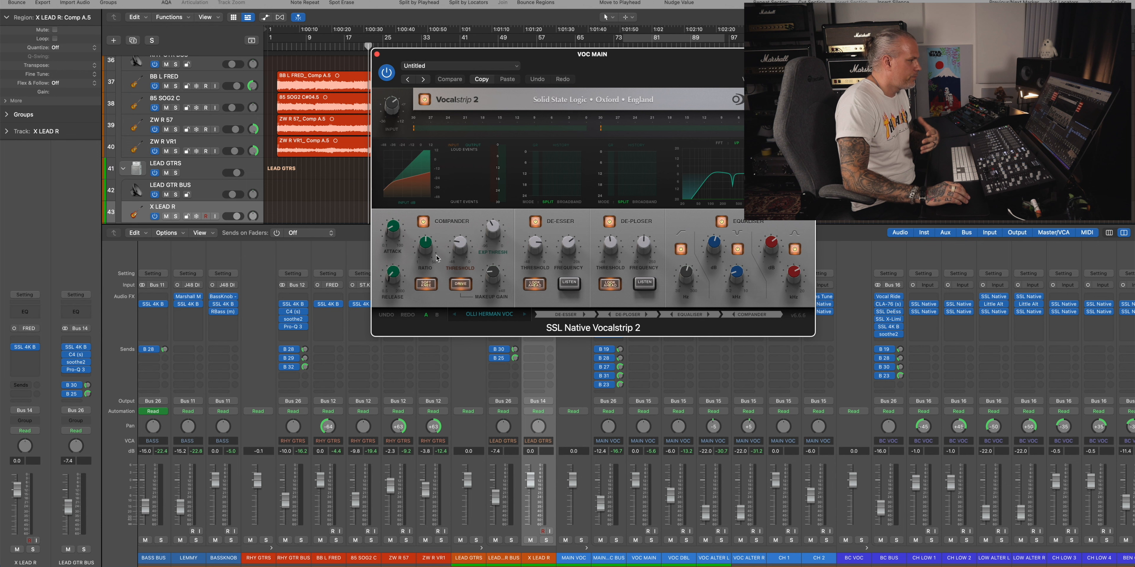
{"action": "left_click", "coordinate": [377, 54]}
{"action": "mouse_move", "coordinate": [713, 305]}
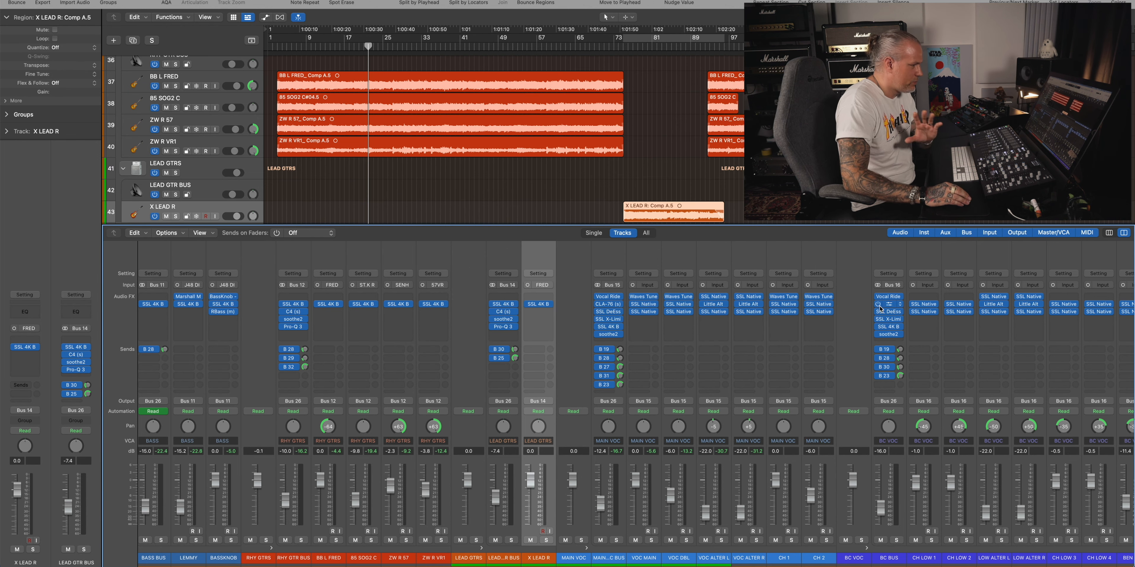
{"action": "left_click", "coordinate": [643, 312]}
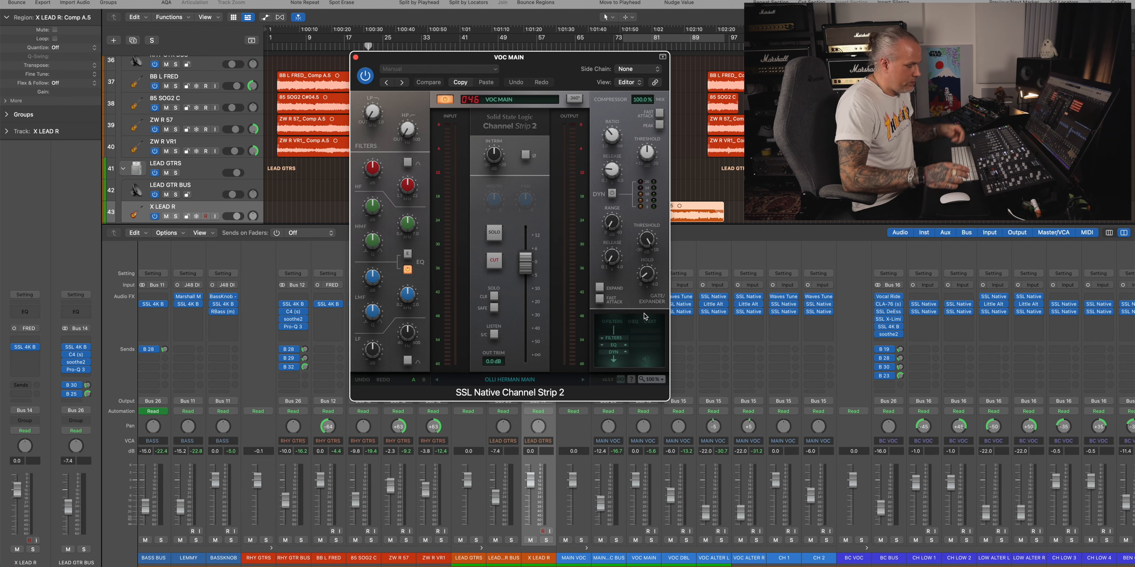
{"action": "key", "text": "super+Tab"}
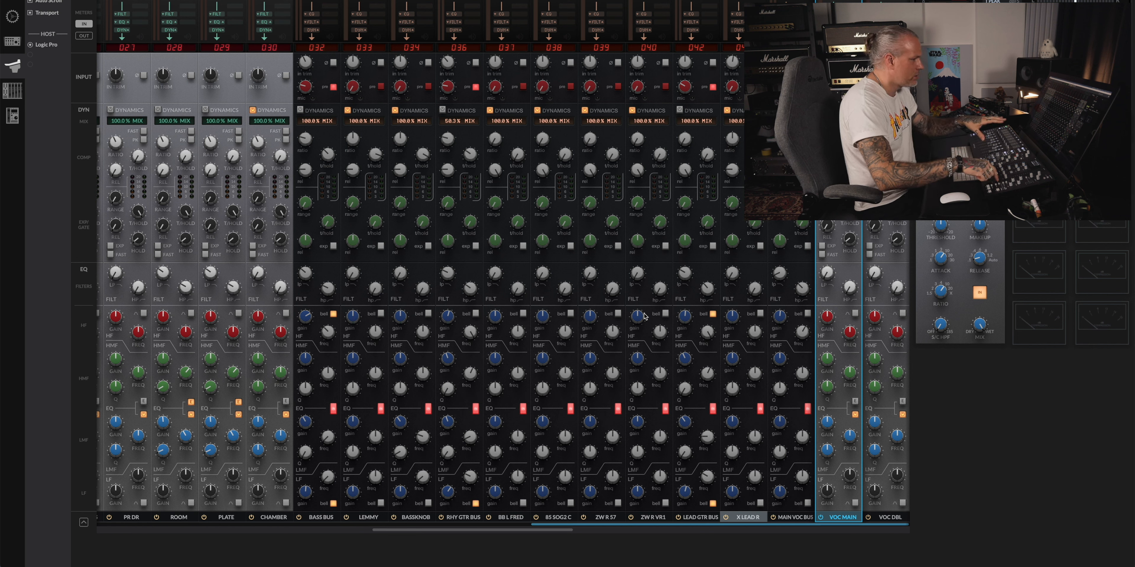
{"action": "key", "text": "super+Tab"}
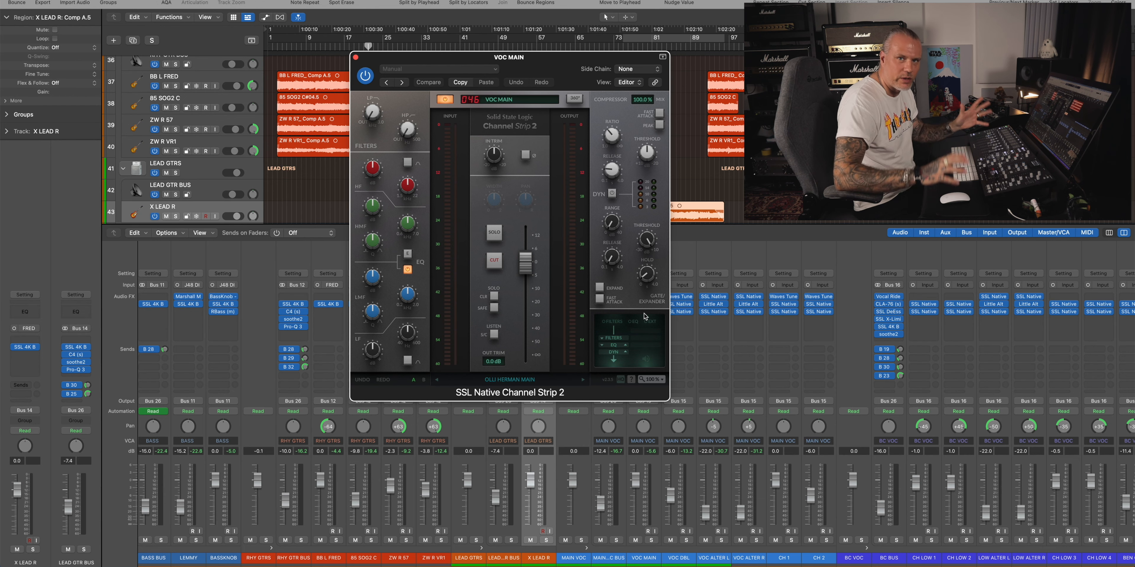
{"action": "left_click", "coordinate": [355, 58]}
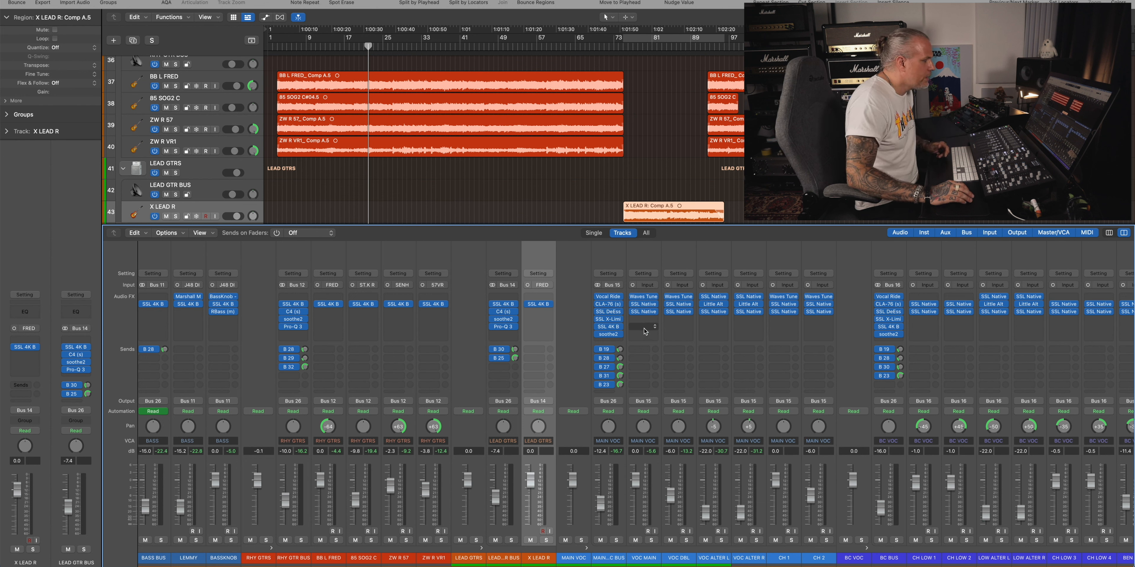
- Inspect the SSL DeEss on the MAIN VOC BUS channel and close it
{"action": "left_click", "coordinate": [610, 312]}
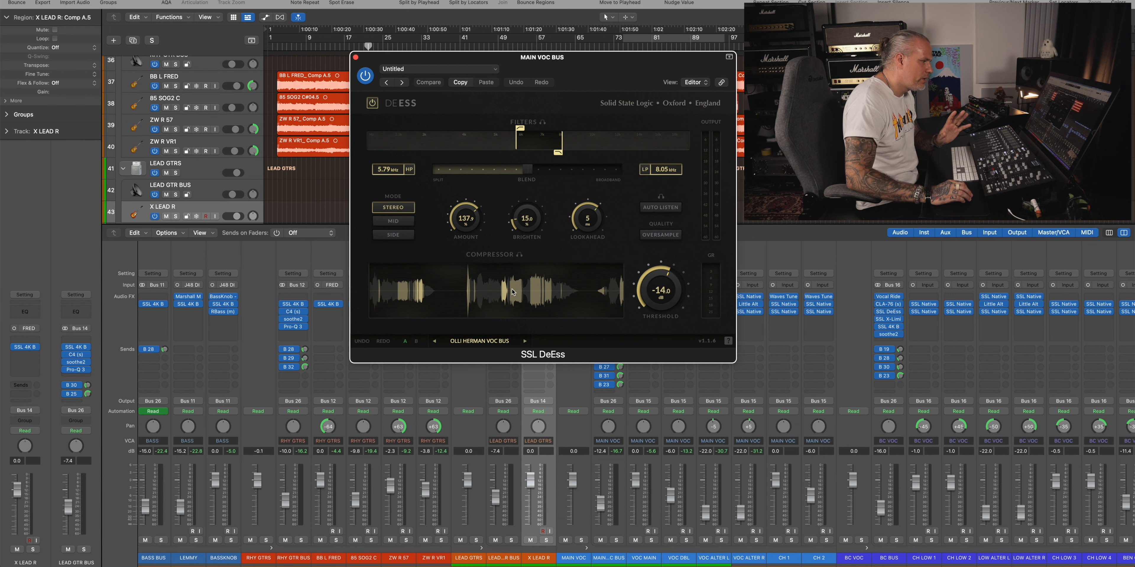
{"action": "left_click", "coordinate": [356, 58]}
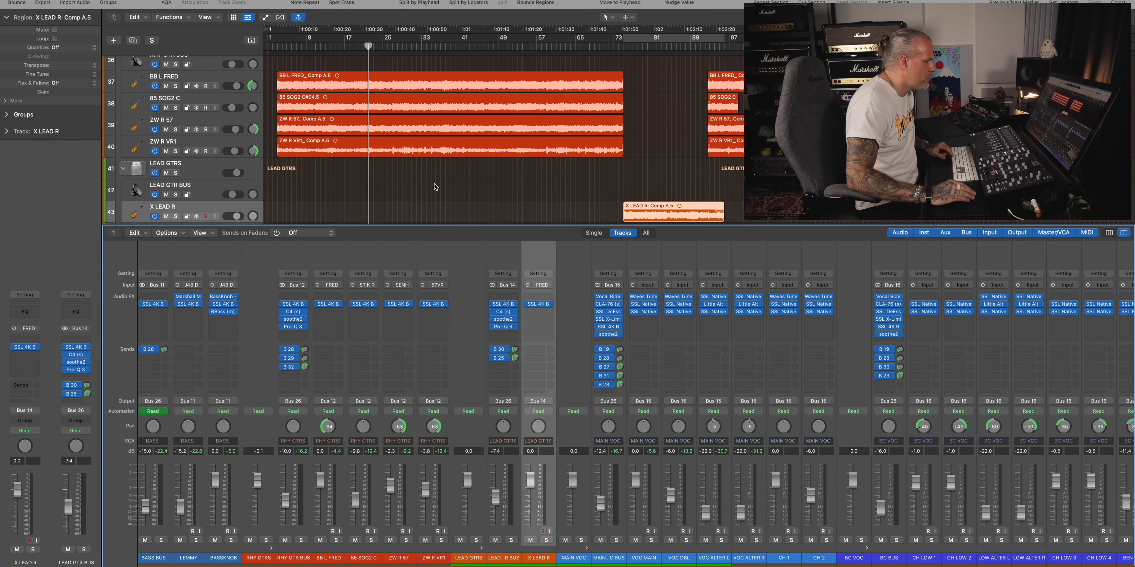
- Audition the SSL X-Limit on the soloed MAIN VOC BUS from about bar 16, bypassed and enabled, and close it
{"action": "left_click", "coordinate": [609, 319]}
{"action": "double_click", "coordinate": [344, 46]}
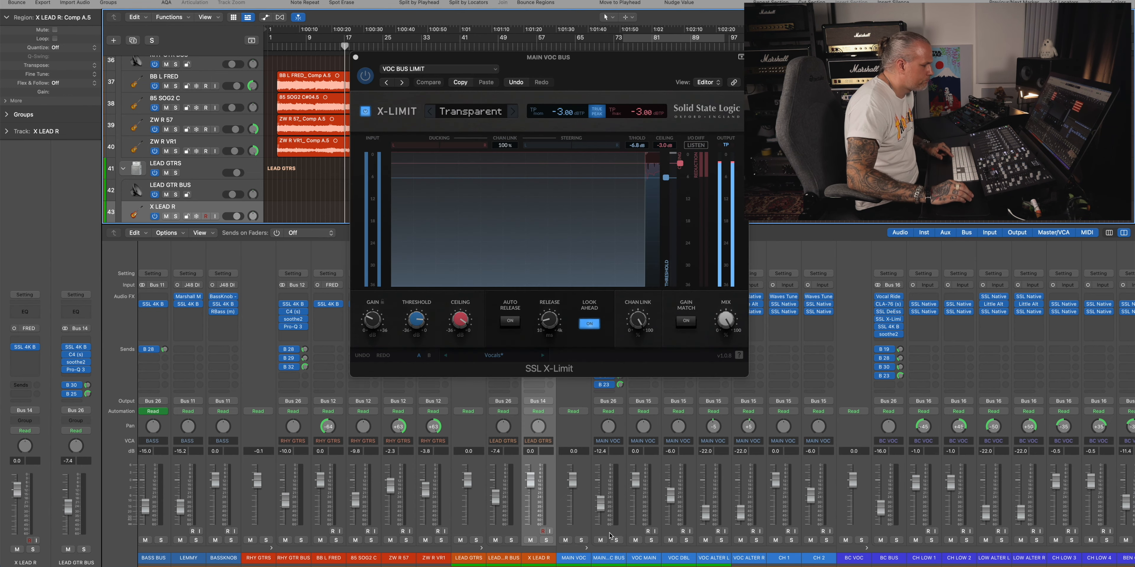
{"action": "left_click", "coordinate": [616, 540]}
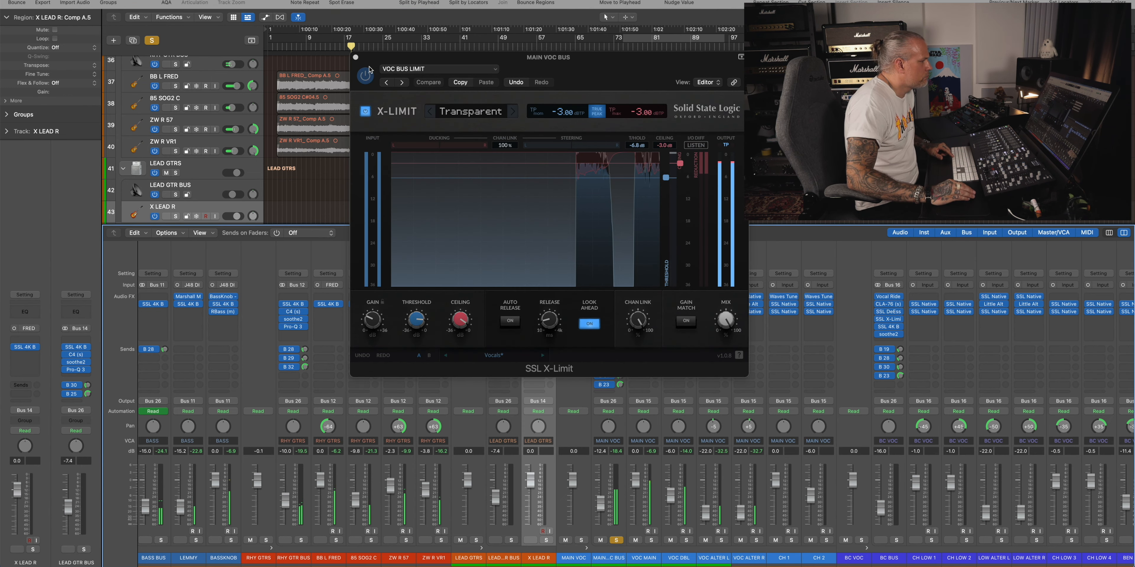
{"action": "left_click", "coordinate": [365, 78]}
{"action": "left_click", "coordinate": [365, 78]}
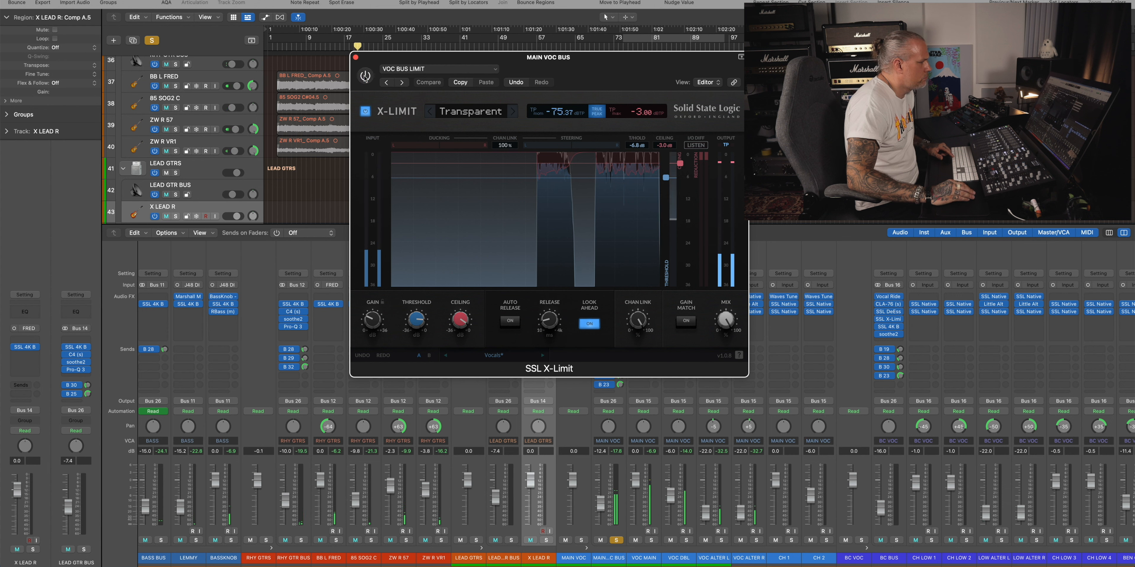
{"action": "left_click", "coordinate": [366, 76]}
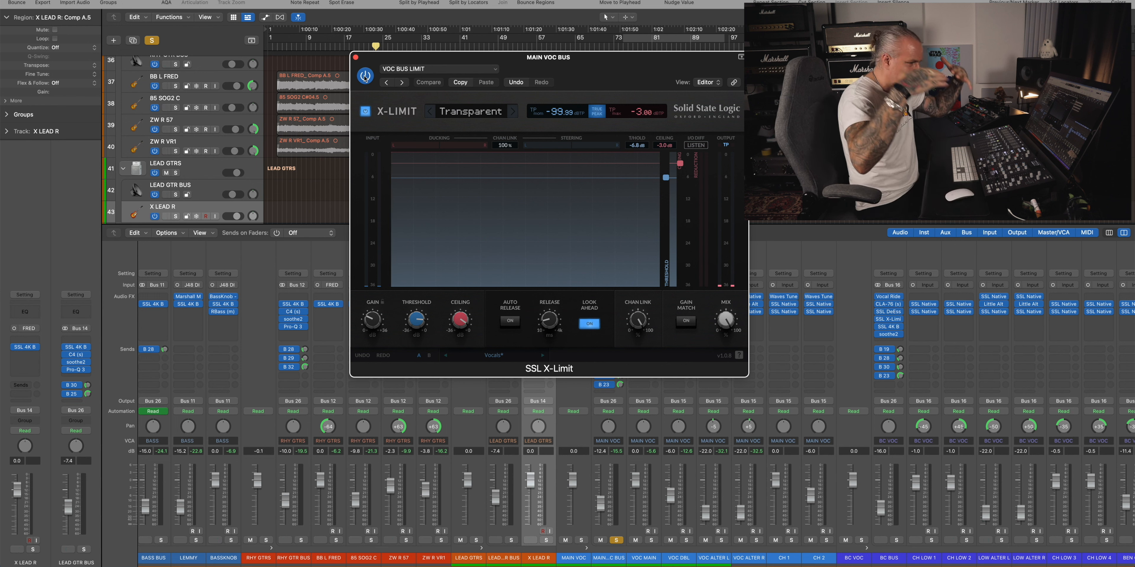
{"action": "left_click", "coordinate": [355, 57]}
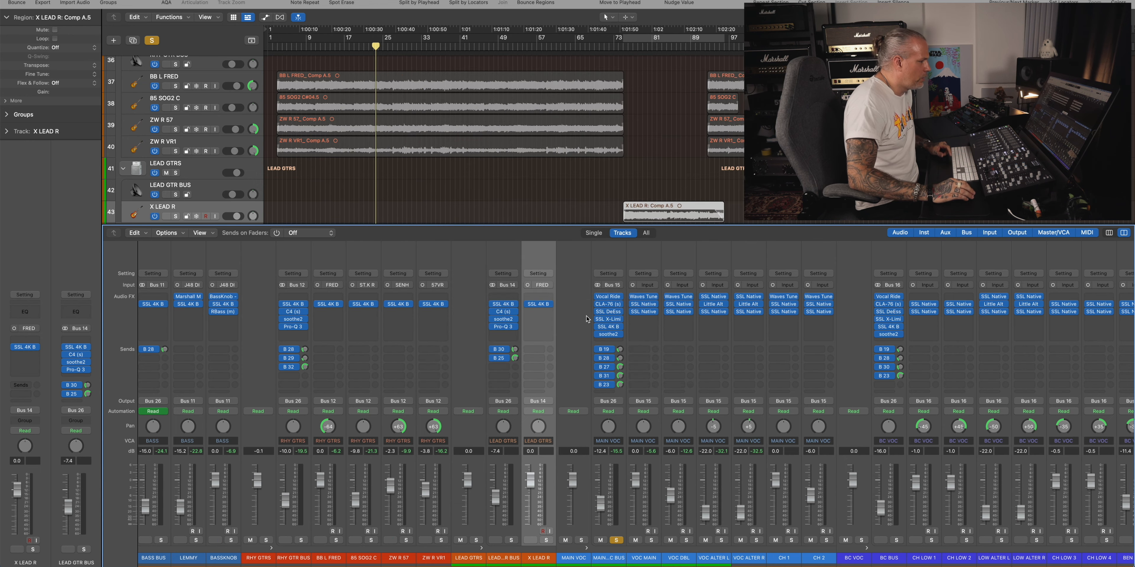
- Inspect the SSL 4K B on MAIN VOC BUS, close it and clear the bus's solo
{"action": "left_click", "coordinate": [608, 327]}
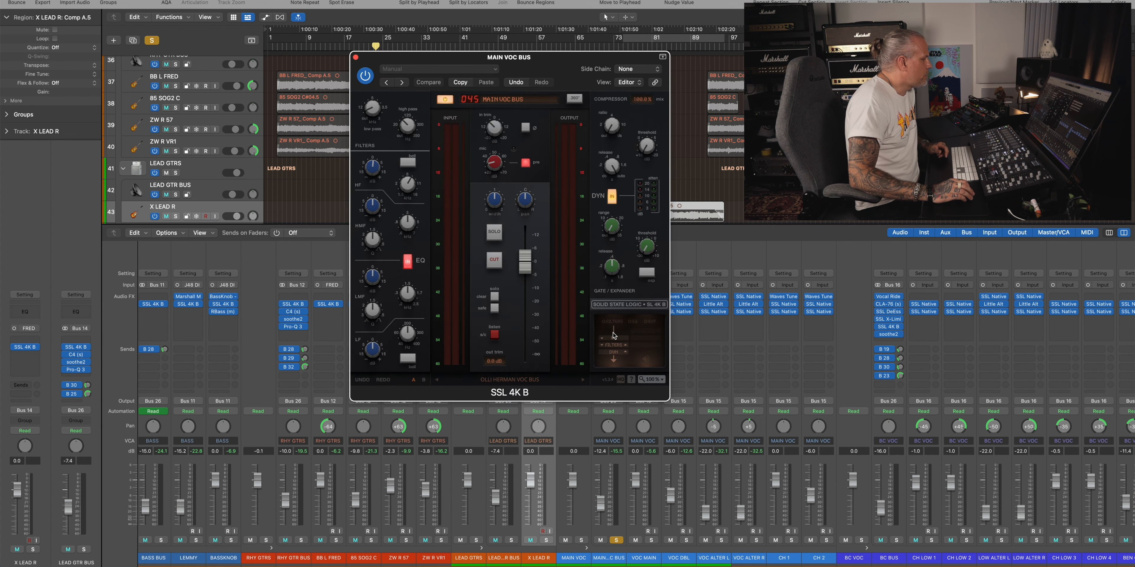
{"action": "mouse_move", "coordinate": [399, 184]}
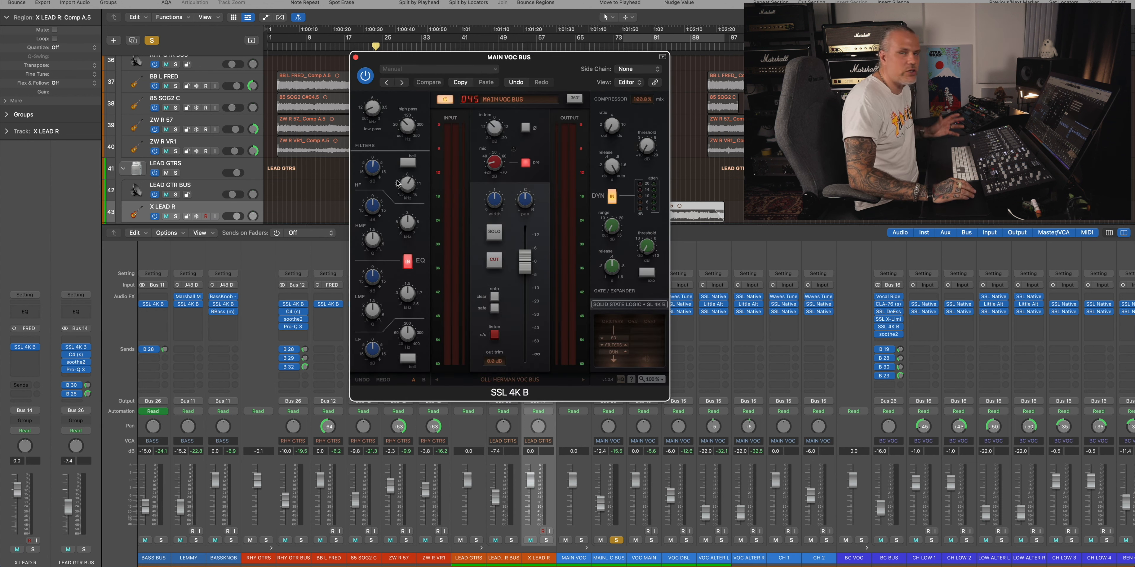
{"action": "left_click", "coordinate": [356, 57]}
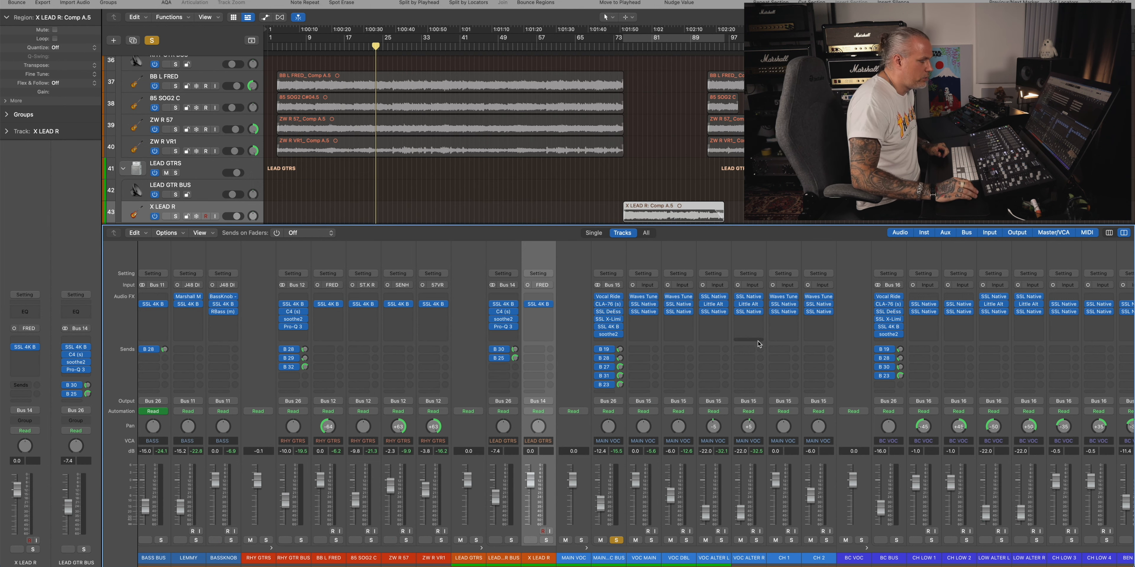
{"action": "left_click", "coordinate": [616, 541]}
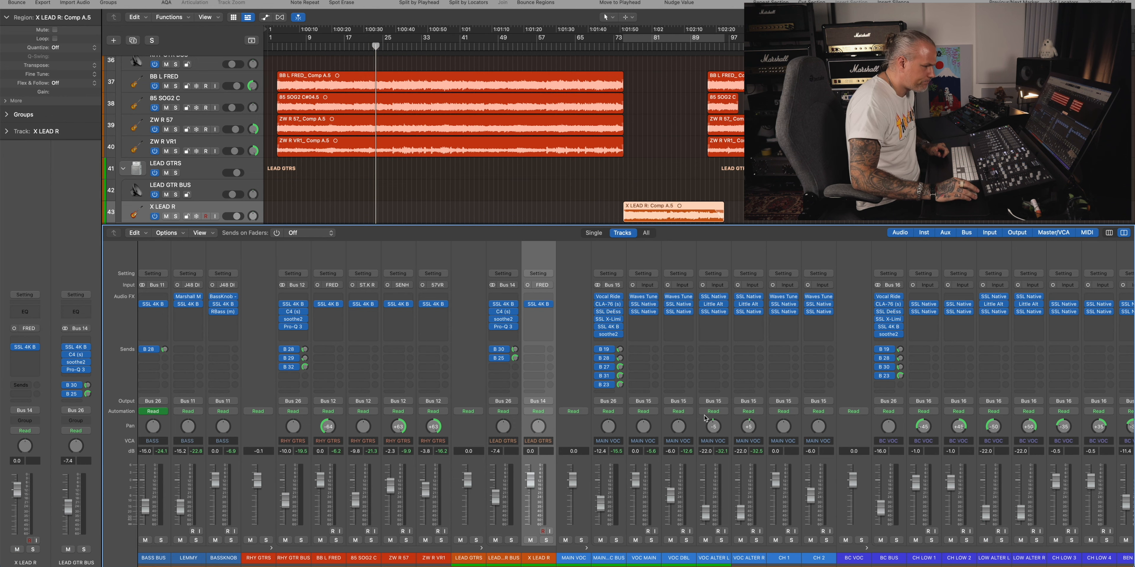
{"action": "scroll", "coordinate": [661, 441], "scroll_direction": "right", "scroll_amount": 15}
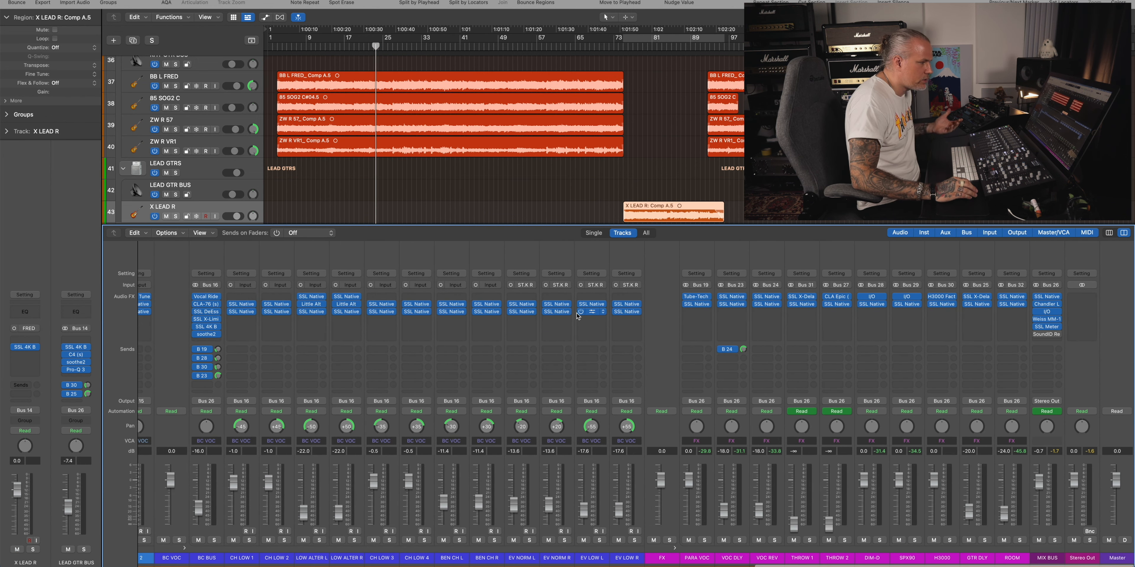